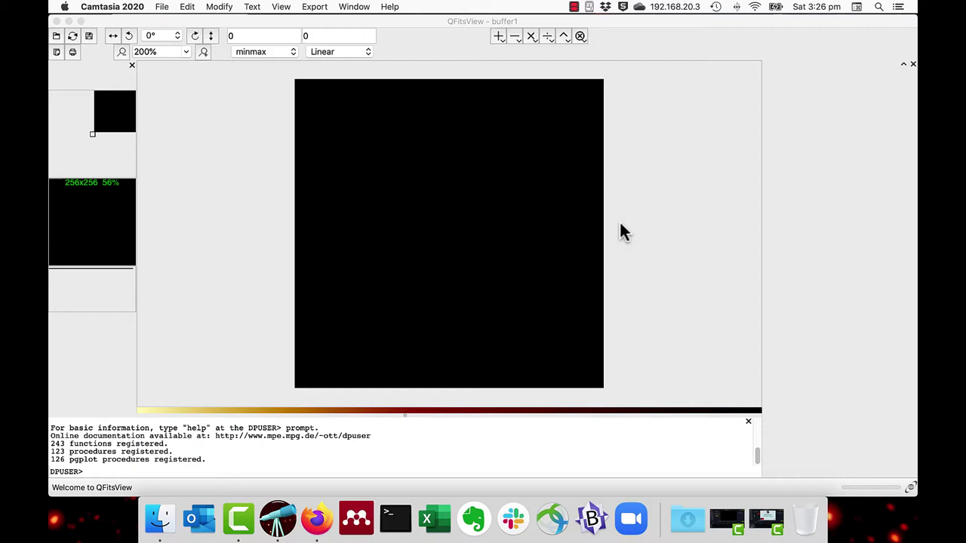
Step: Open Spectrum_Example1.fits from the Data folder to display its full spectrum
{"action": "key", "text": "super+shift+2"}
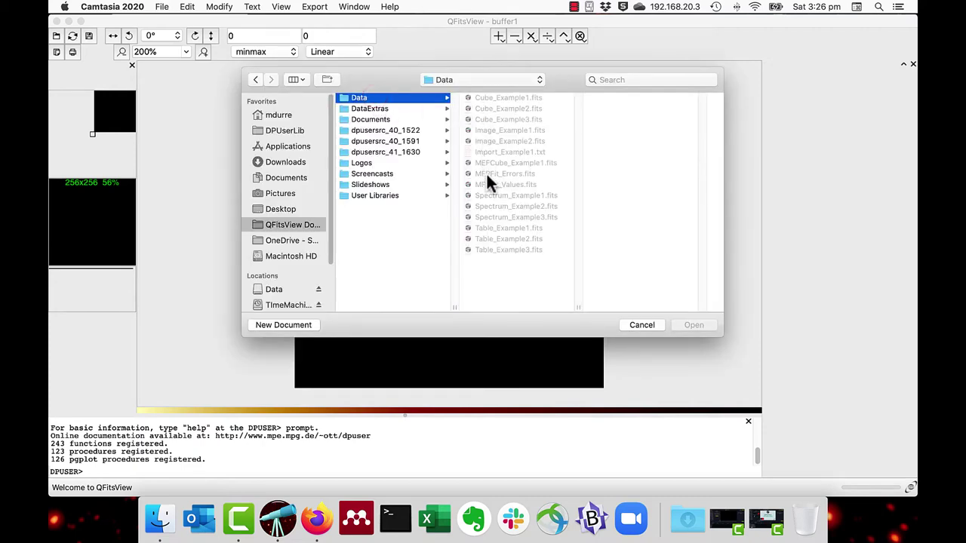
{"action": "double_click", "coordinate": [483, 196]}
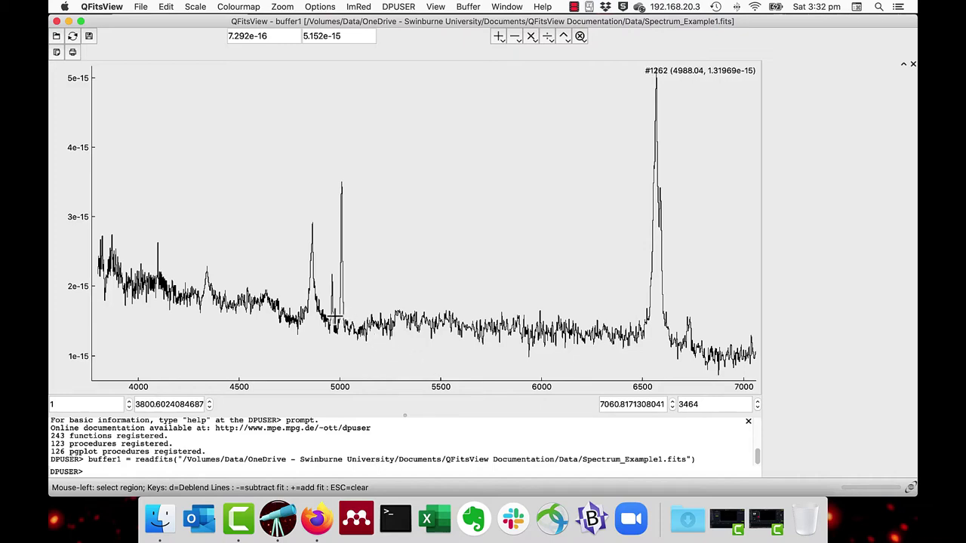
Step: Zoom to the 4700–5240 range and start a baseline at 4971.1 beneath the 5007 line
{"action": "left_click_drag", "start_coordinate": [280, 301], "coordinate": [388, 356]}
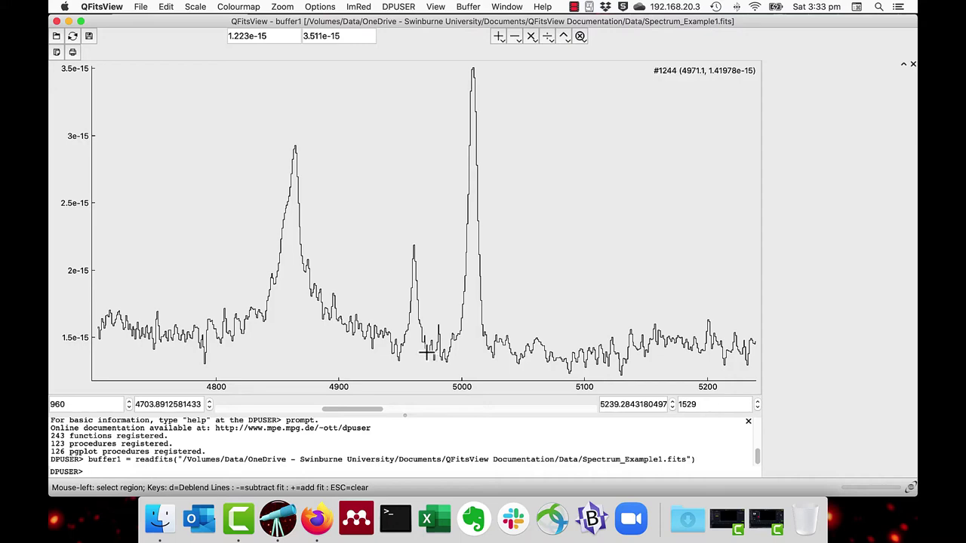
{"action": "key", "text": "d"}
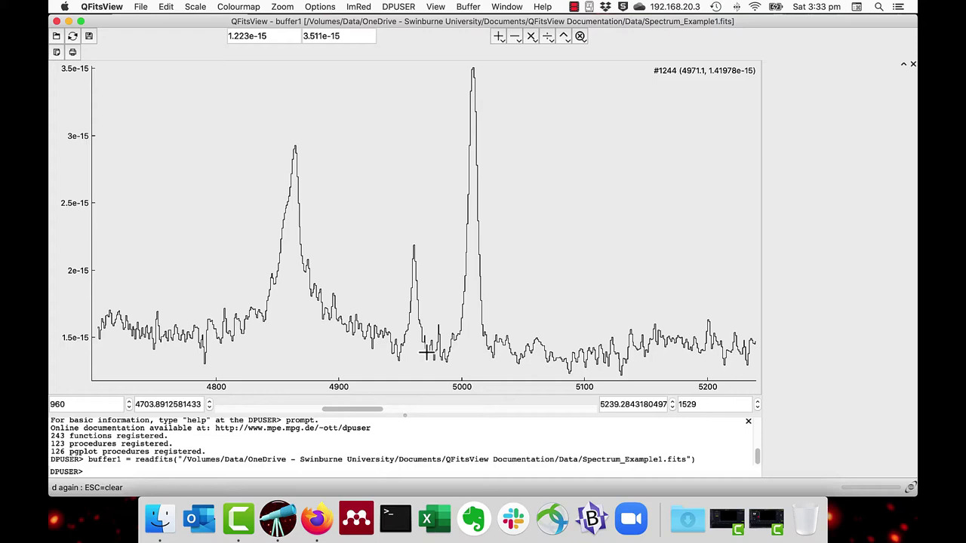
{"action": "key", "text": "d"}
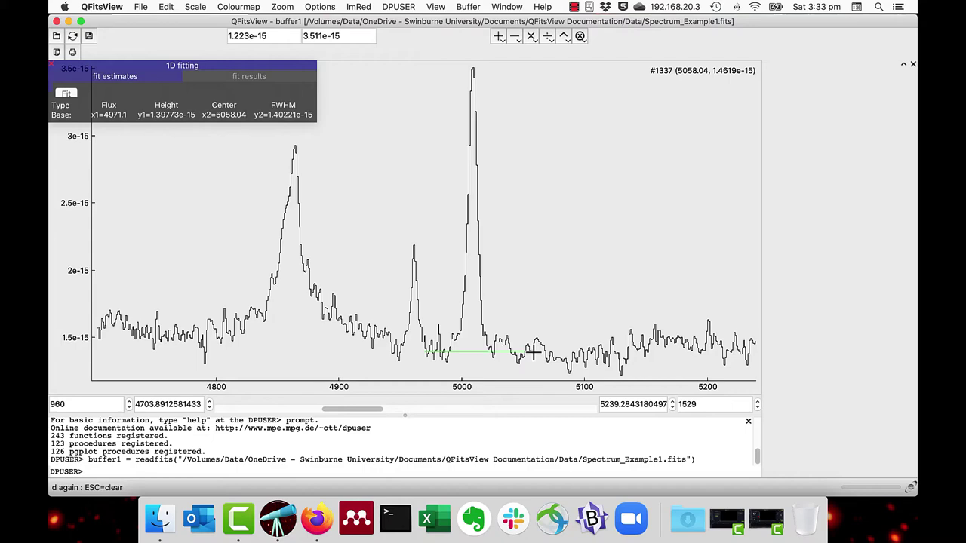
Step: End the baseline at 5058.04, add a Gaussian at the 5007 peak, and fit it
{"action": "key", "text": "d"}
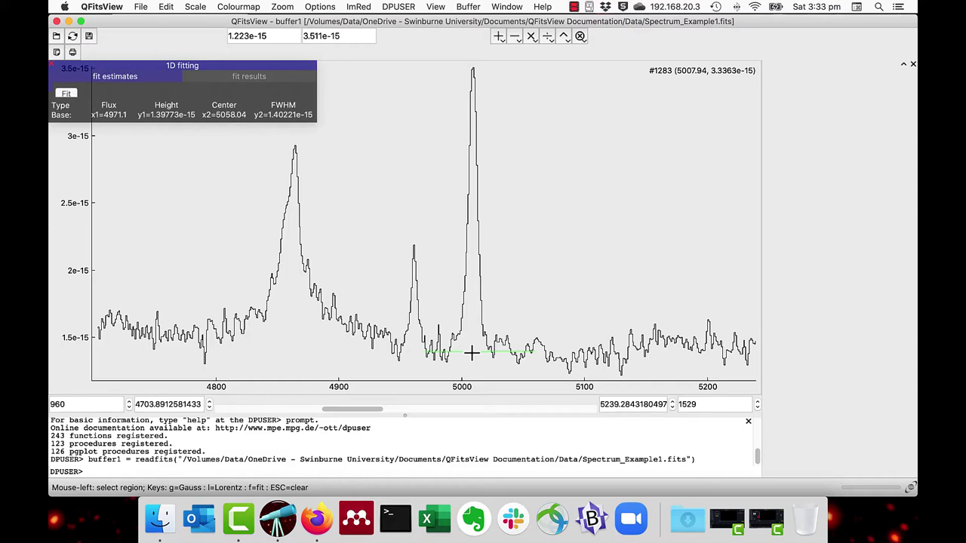
{"action": "key", "text": "g"}
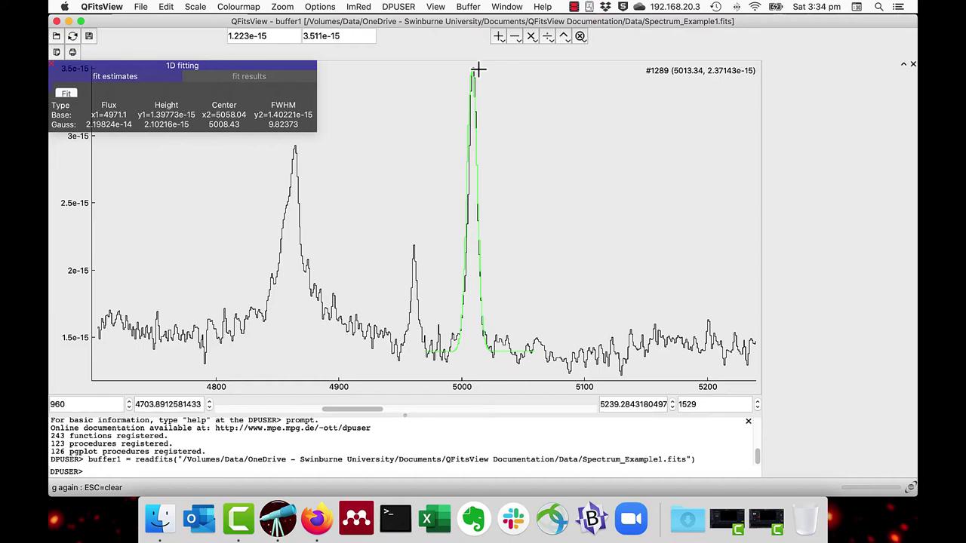
{"action": "key", "text": "g"}
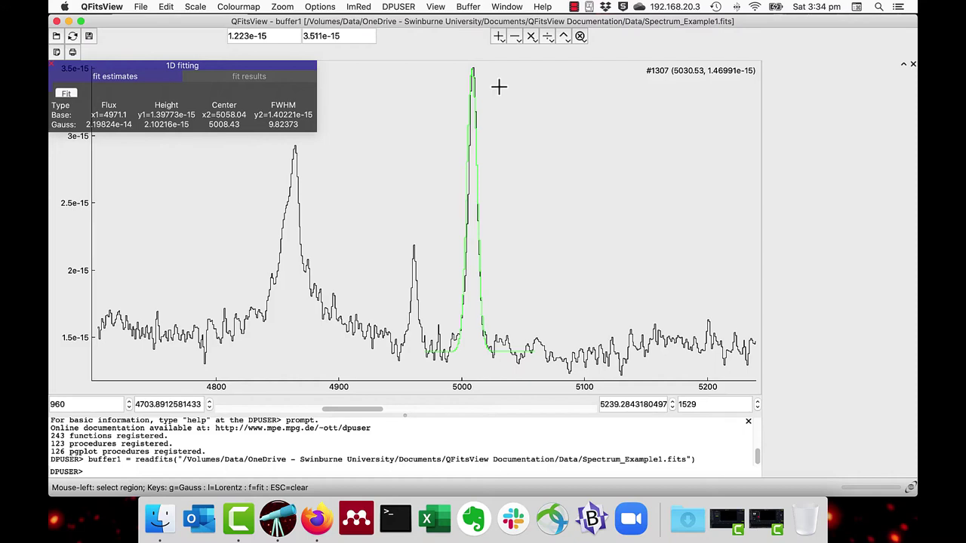
{"action": "key", "text": "f"}
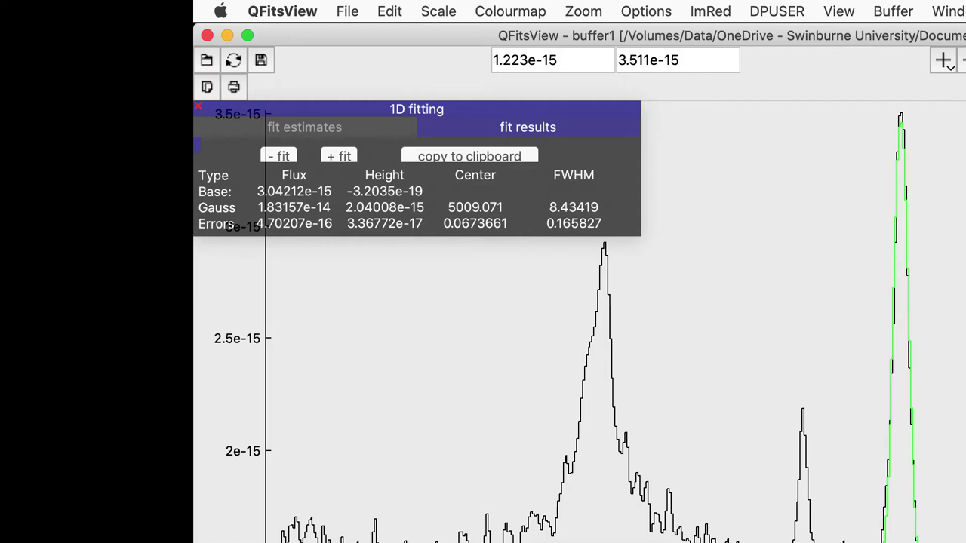
Step: Copy the 5007-line fit results (centre 5009.071, FWHM 8.43419) to the clipboard
{"action": "left_click", "coordinate": [439, 158]}
Step: Paste the O III fit results into BBEdit's untitled text 2
{"action": "key", "text": "super+Tab"}
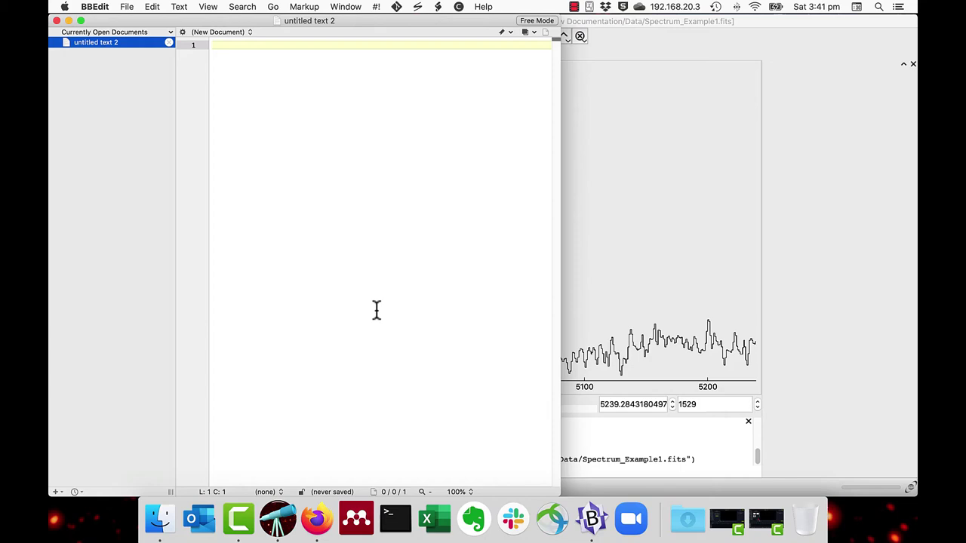
{"action": "key", "text": "super+v"}
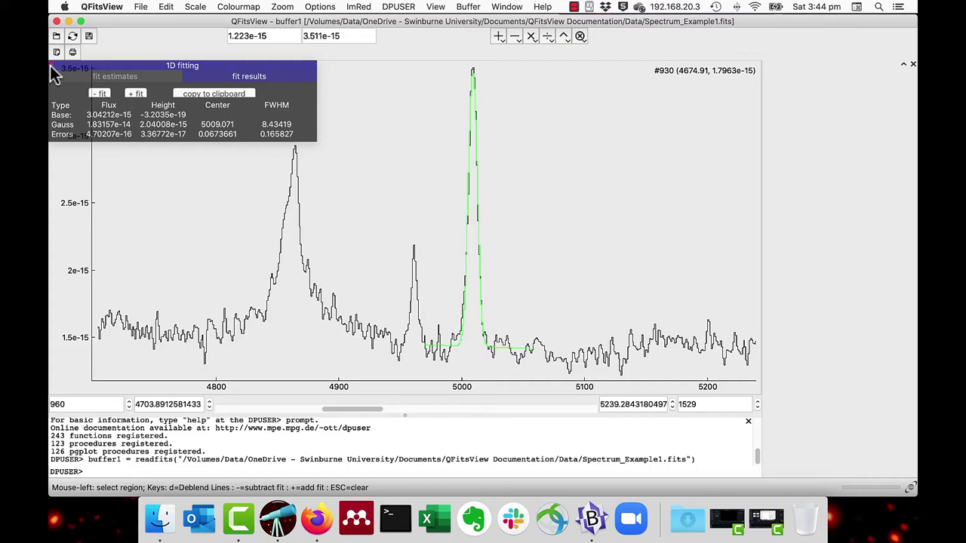
Step: Clear the fit and estimate a 4775.6–4950.47 baseline plus Lorentzian at 4860.58 on H-beta
{"action": "key", "text": "Escape"}
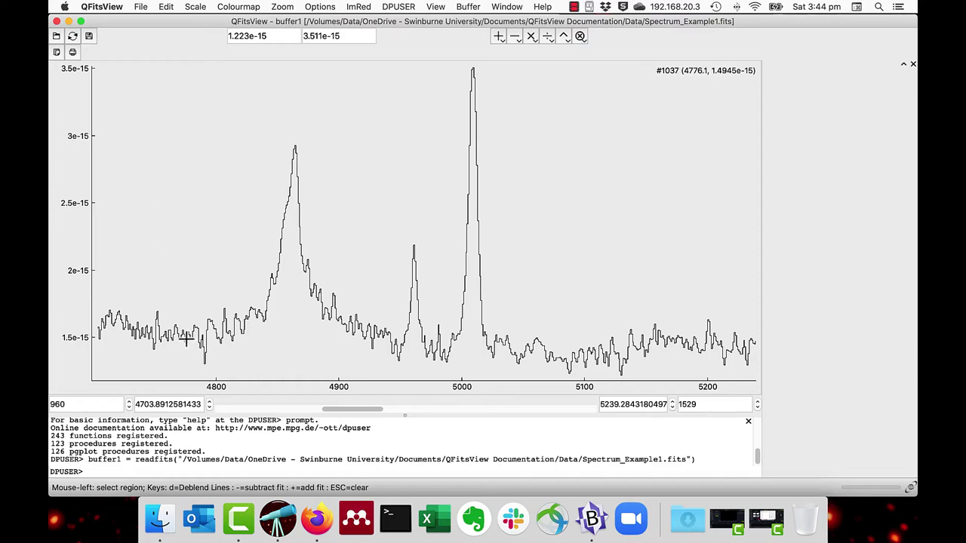
{"action": "key", "text": "d"}
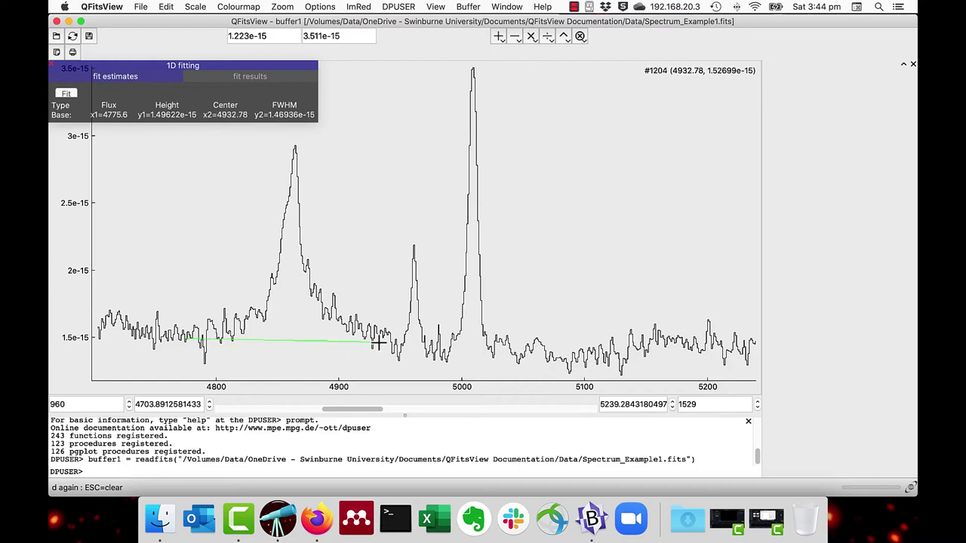
{"action": "key", "text": "d"}
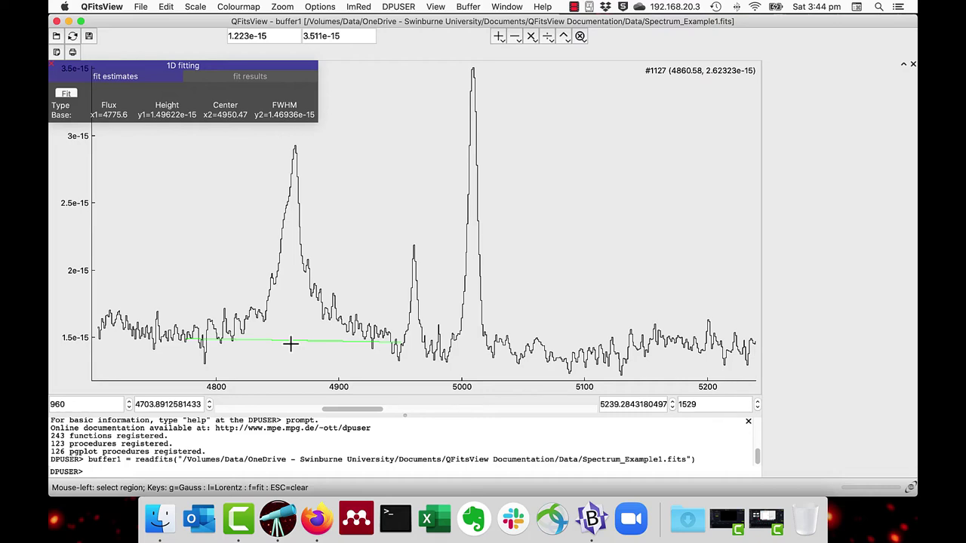
{"action": "key", "text": "l"}
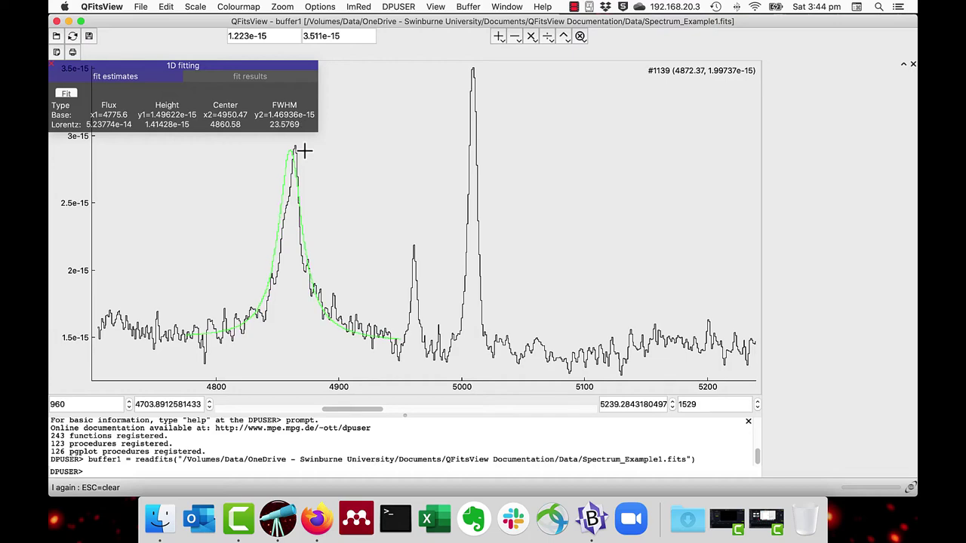
{"action": "left_click", "coordinate": [304, 151]}
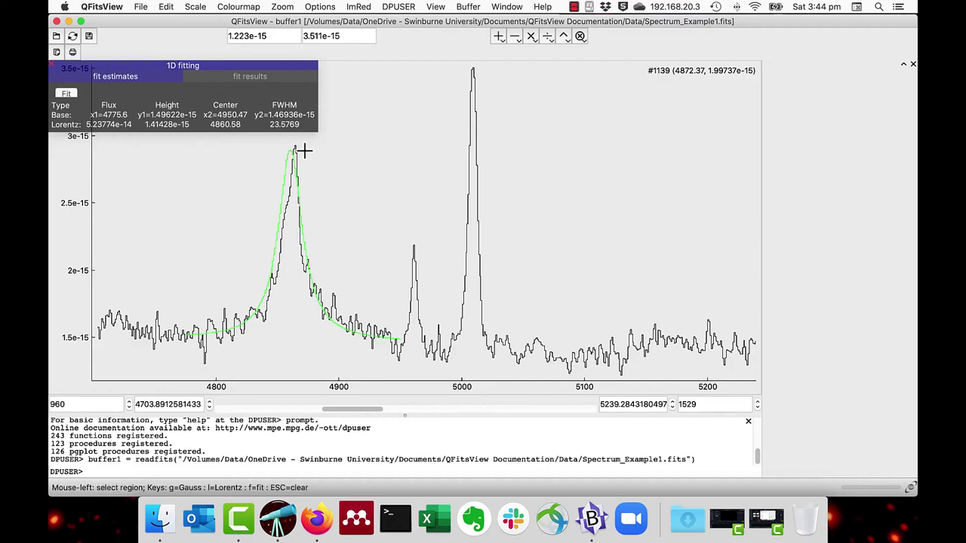
Step: Fit the H-beta Lorentzian, giving centre 4862.289, FWHM 20.0854, flux 3.91409e-14
{"action": "key", "text": "l"}
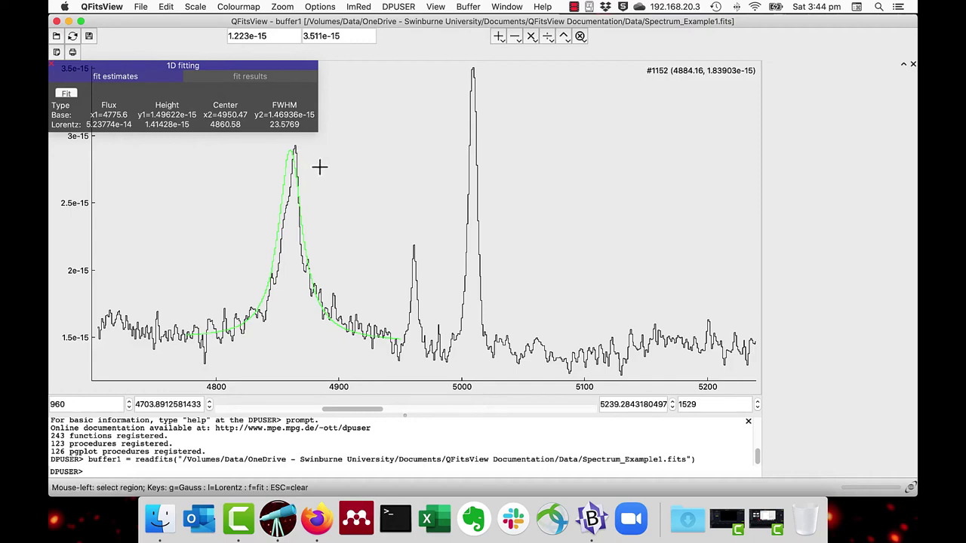
{"action": "key", "text": "f"}
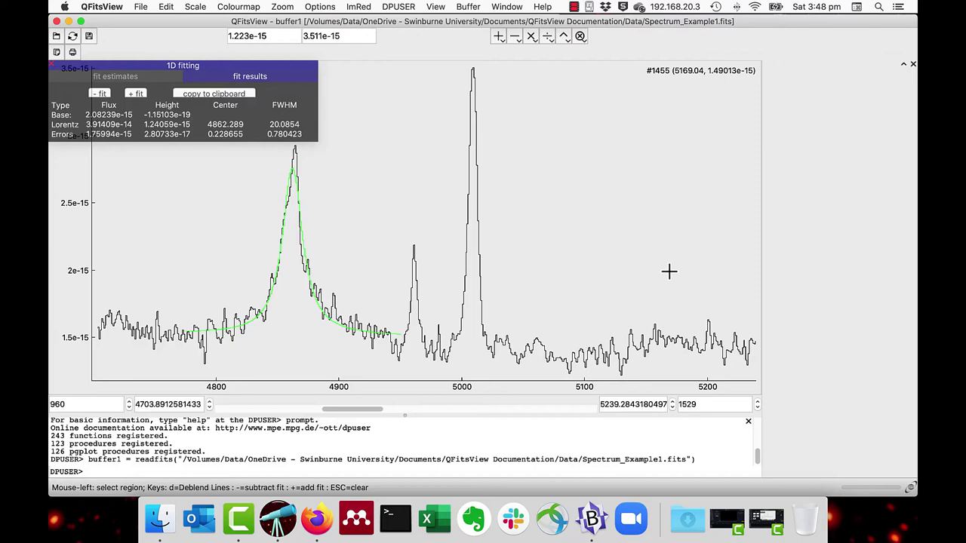
Step: Clear the curve and estimate a new 4781–4944 baseline with a Lorentzian on H-beta
{"action": "left_click", "coordinate": [54, 64]}
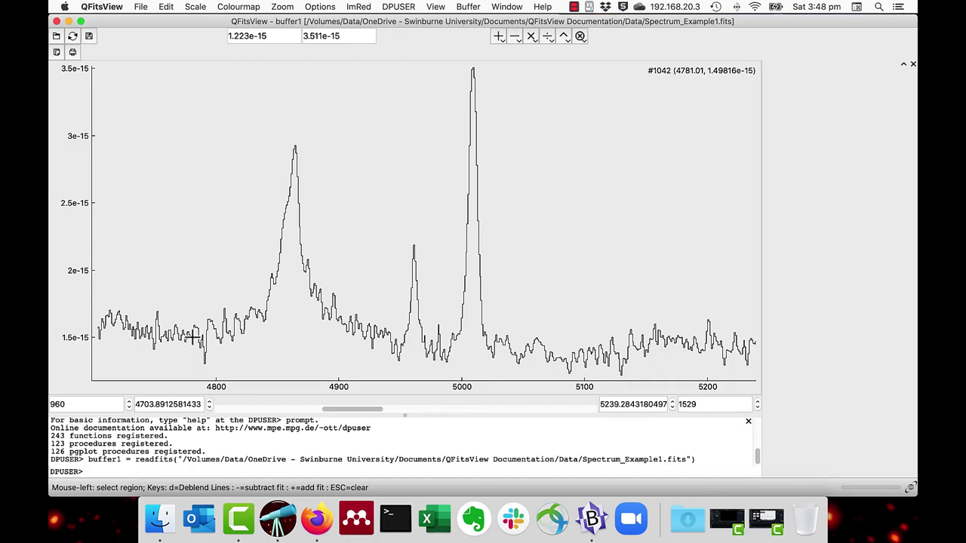
{"action": "key", "text": "d"}
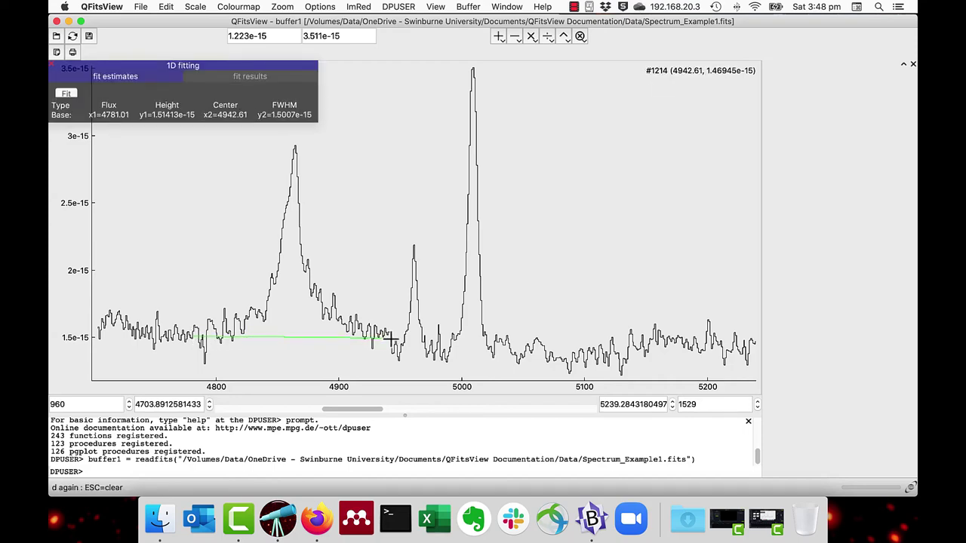
{"action": "key", "text": "d"}
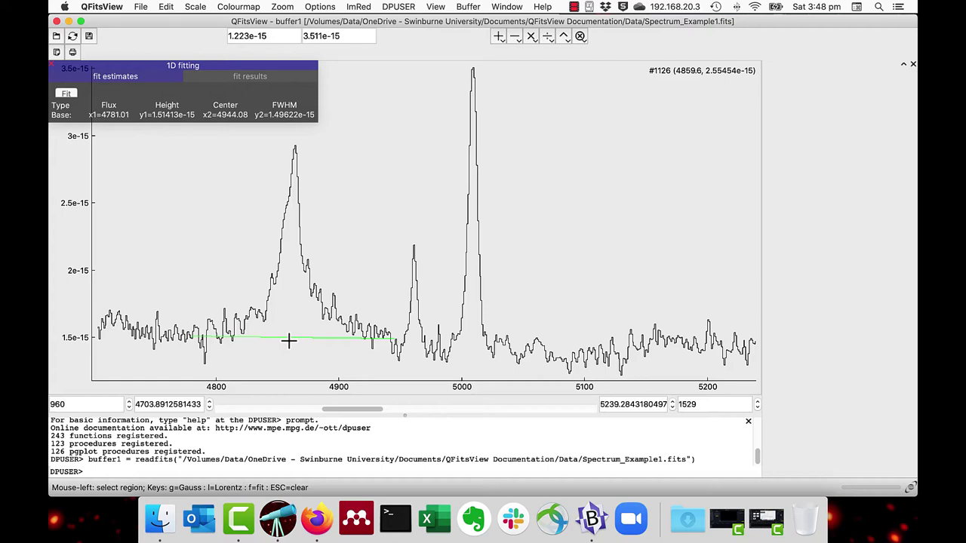
{"action": "key", "text": "l"}
{"action": "key", "text": "l"}
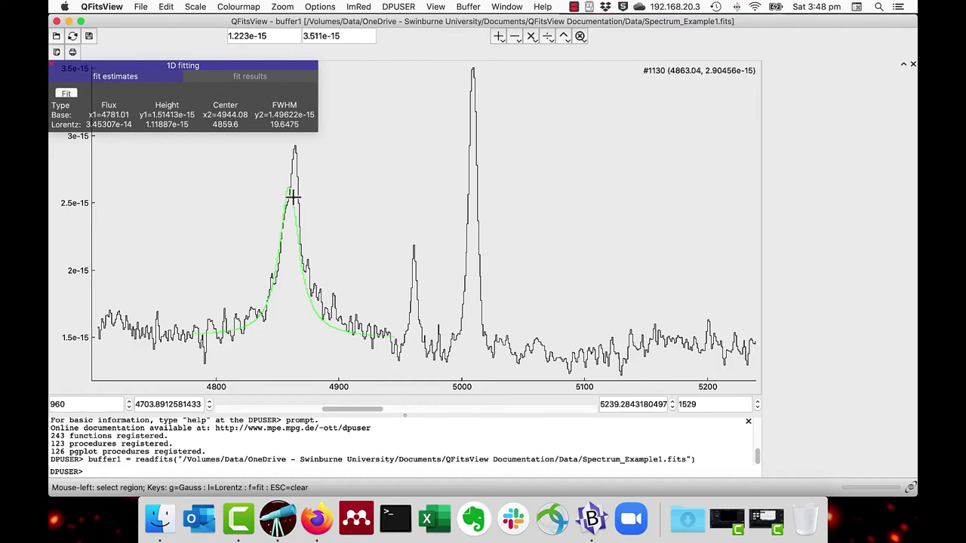
Step: Add a narrow Gaussian at 4863.04 beside the Lorentzian and select the Lorentz row
{"action": "key", "text": "g"}
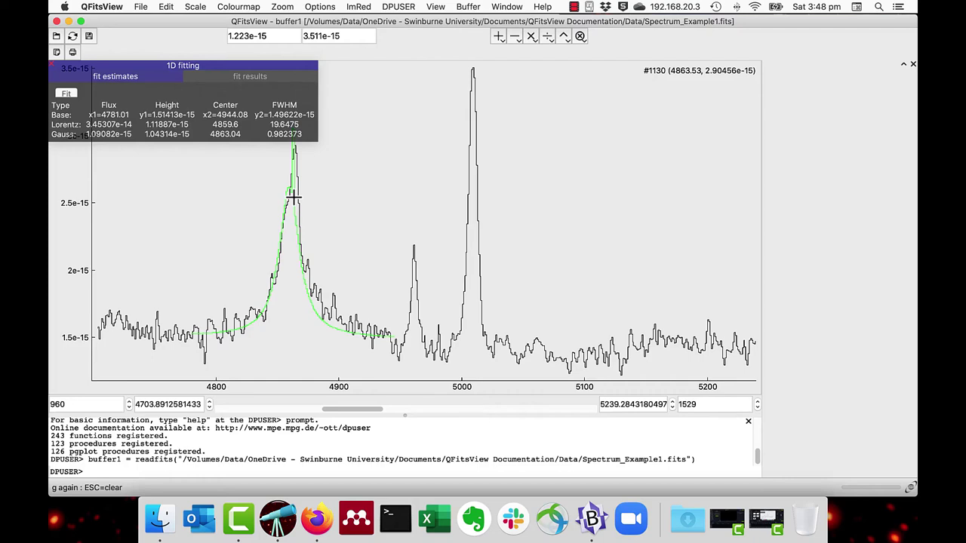
{"action": "key", "text": "g"}
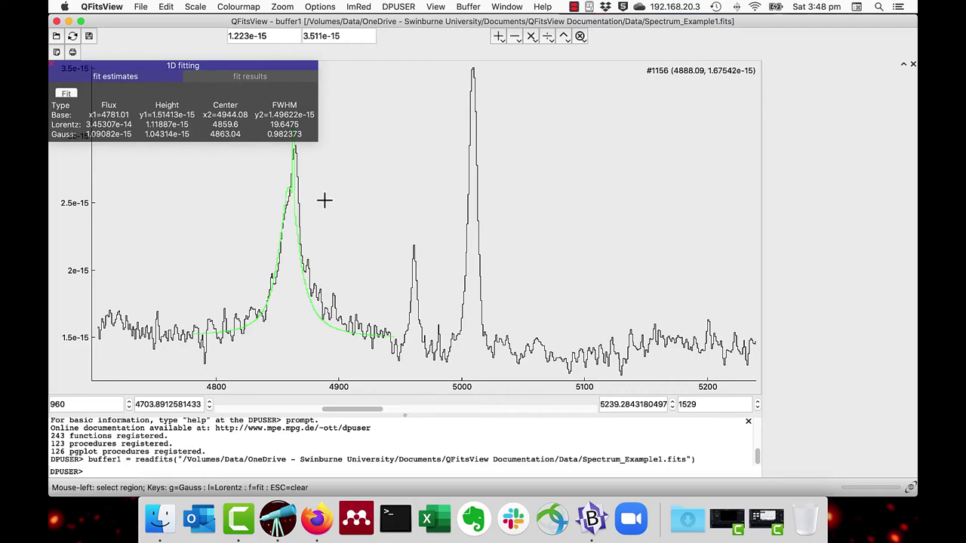
{"action": "left_click", "coordinate": [58, 124]}
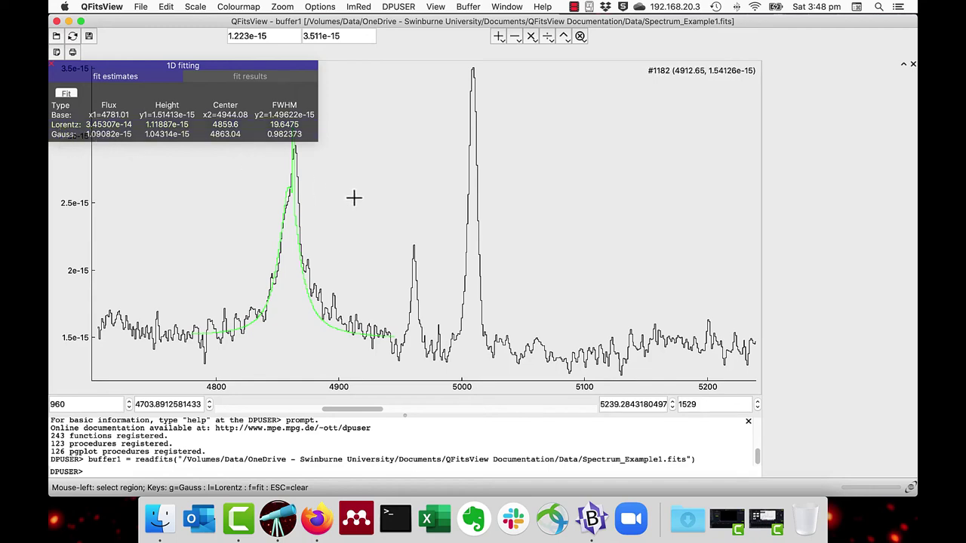
Step: Fit the Lorentz-plus-Gauss model to H-beta, copy its results, and bring BBEdit forward
{"action": "key", "text": "f"}
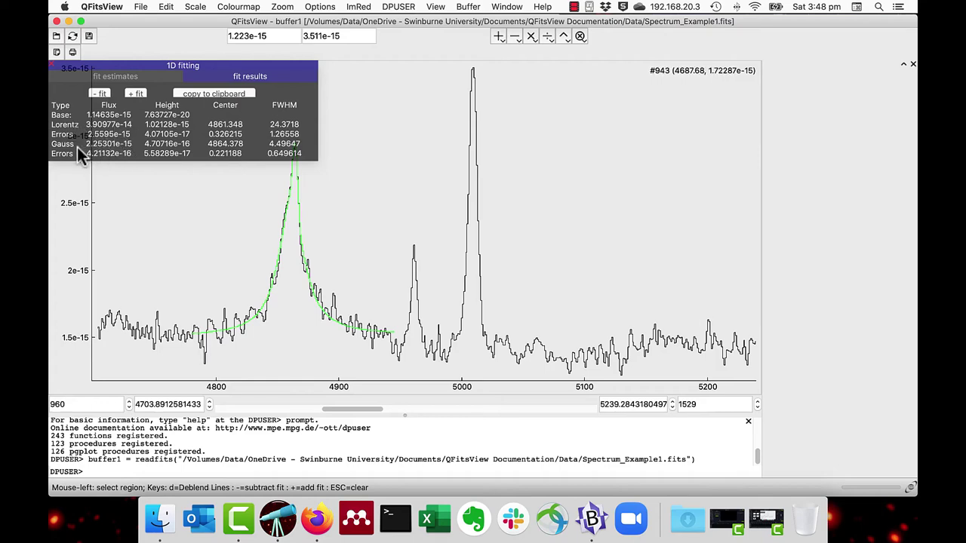
{"action": "left_click_drag", "start_coordinate": [113, 65], "coordinate": [541, 116]}
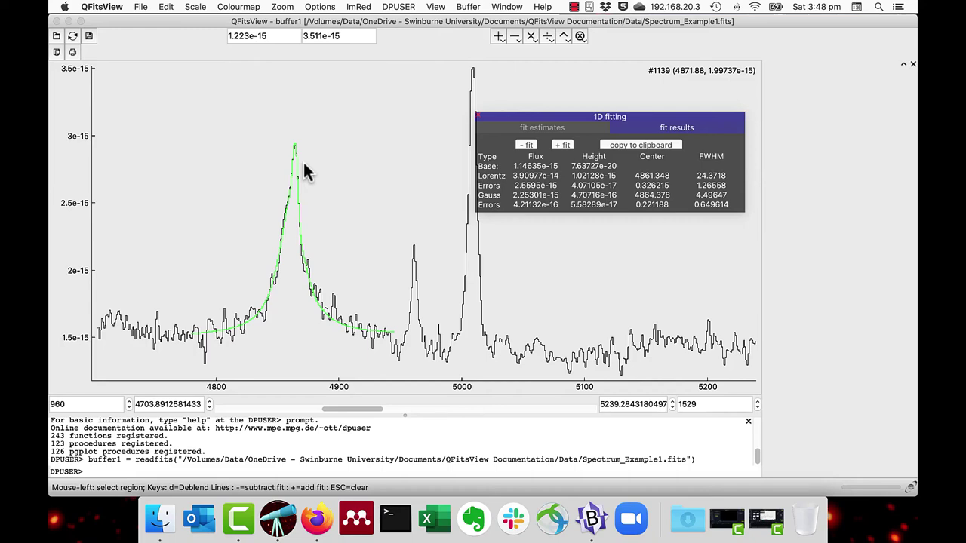
{"action": "left_click", "coordinate": [618, 143]}
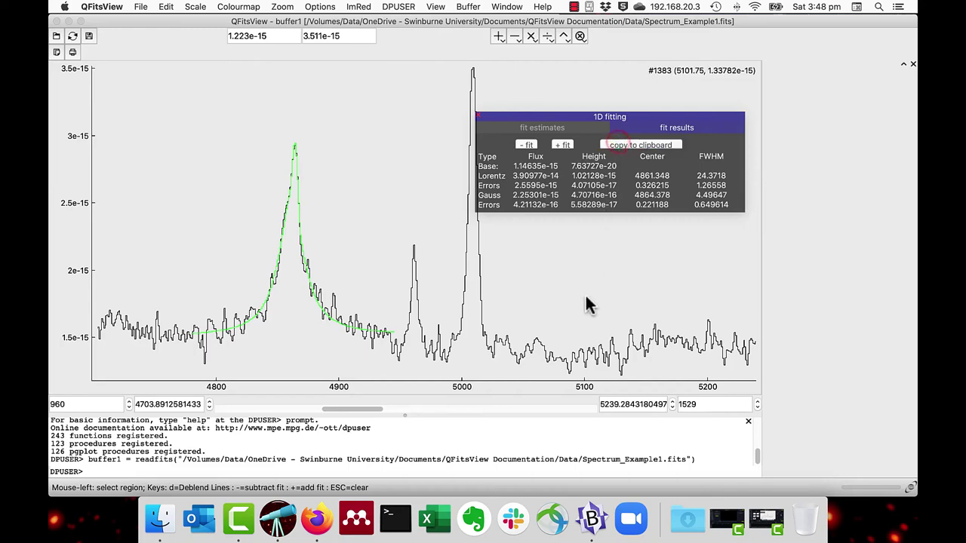
{"action": "left_click", "coordinate": [593, 520]}
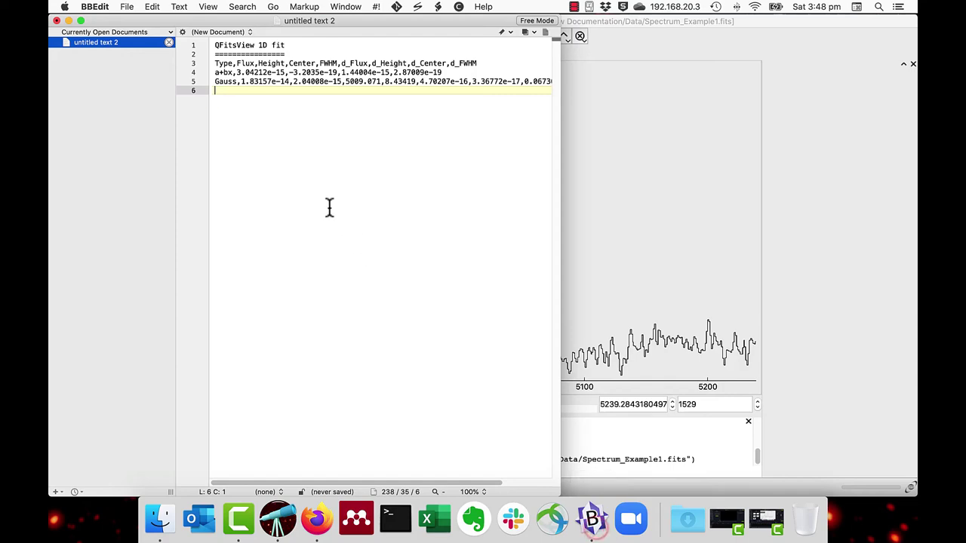
Step: Paste the H-beta Lorentz-plus-Gauss results on a new line below the O III block
{"action": "key", "text": "Return"}
{"action": "key", "text": "cmd+v"}
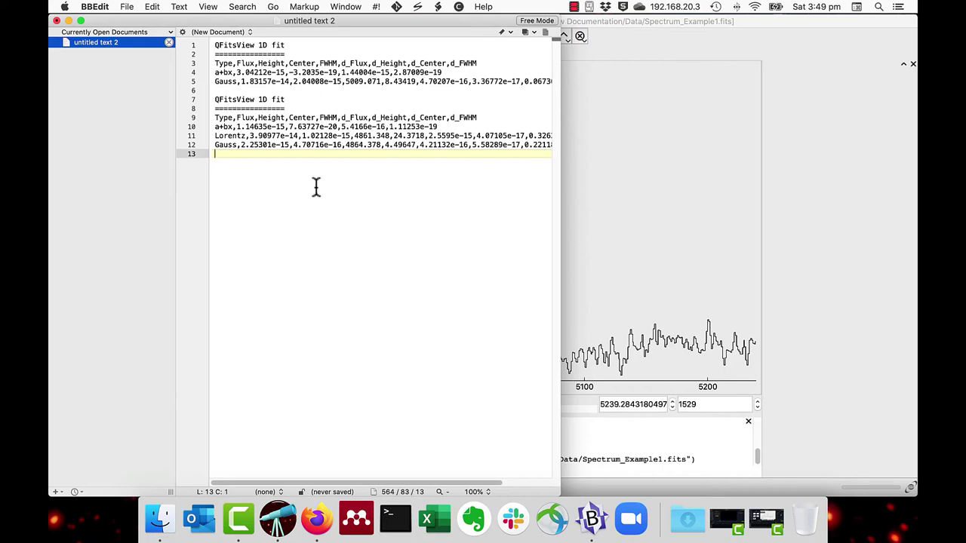
{"action": "left_click", "coordinate": [615, 223]}
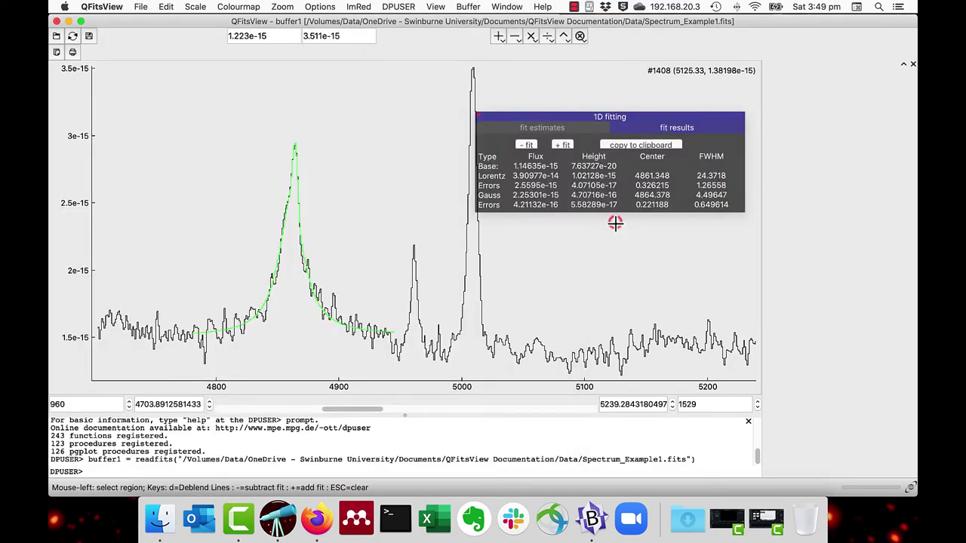
Step: Subtract the fitted model from the 4700–5240 spectrum, then add it back
{"action": "left_click", "coordinate": [520, 145]}
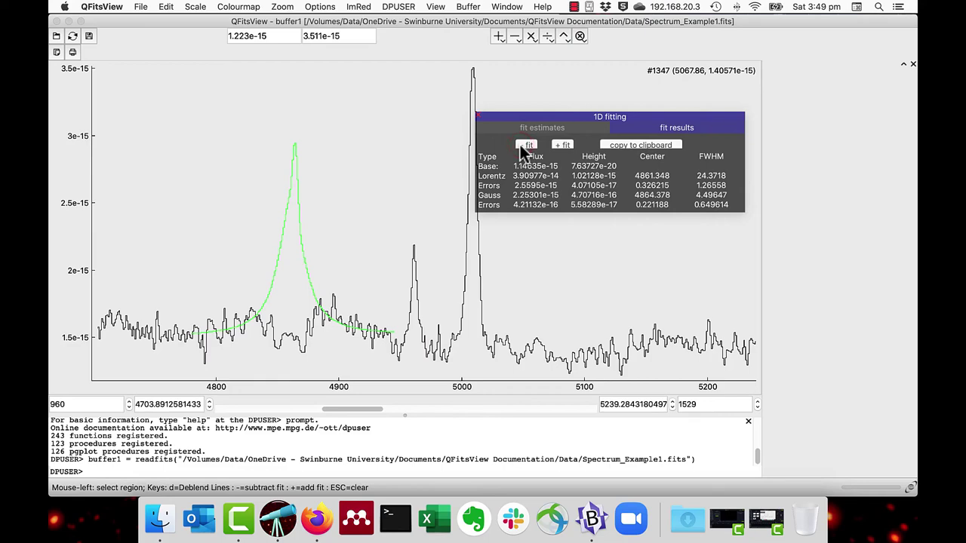
{"action": "left_click", "coordinate": [558, 145]}
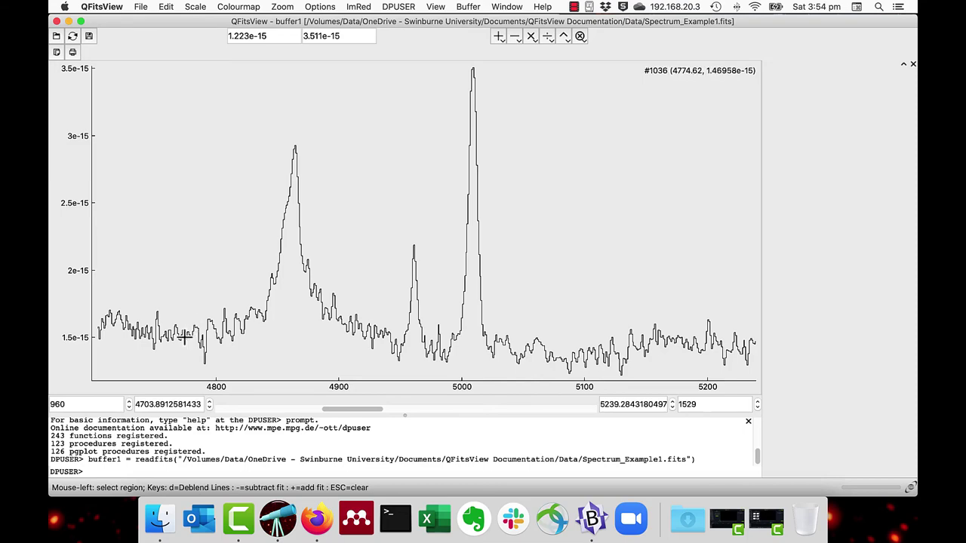
Step: Mark a 4774.62–5131.22 baseline, then a Lorentzian and a narrow Gaussian on H-beta
{"action": "key", "text": "d"}
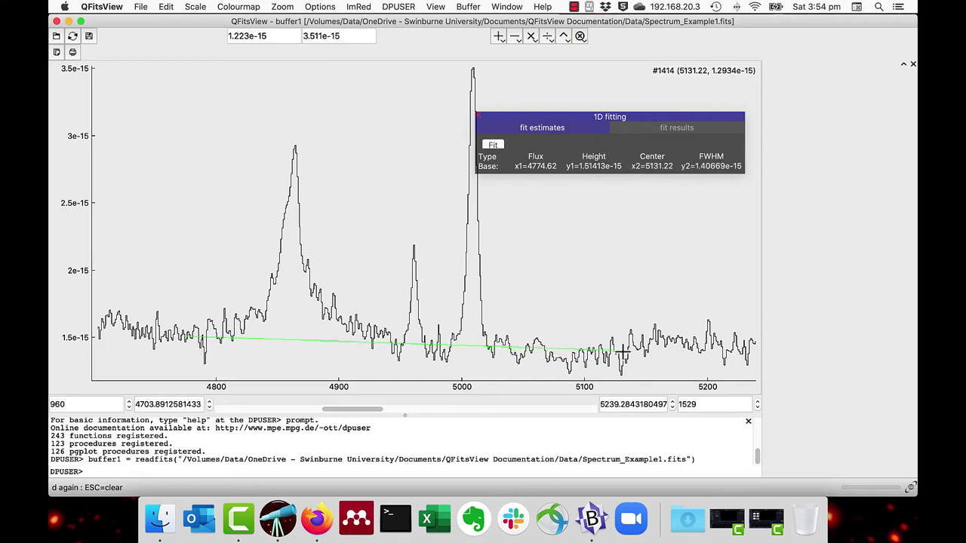
{"action": "key", "text": "d"}
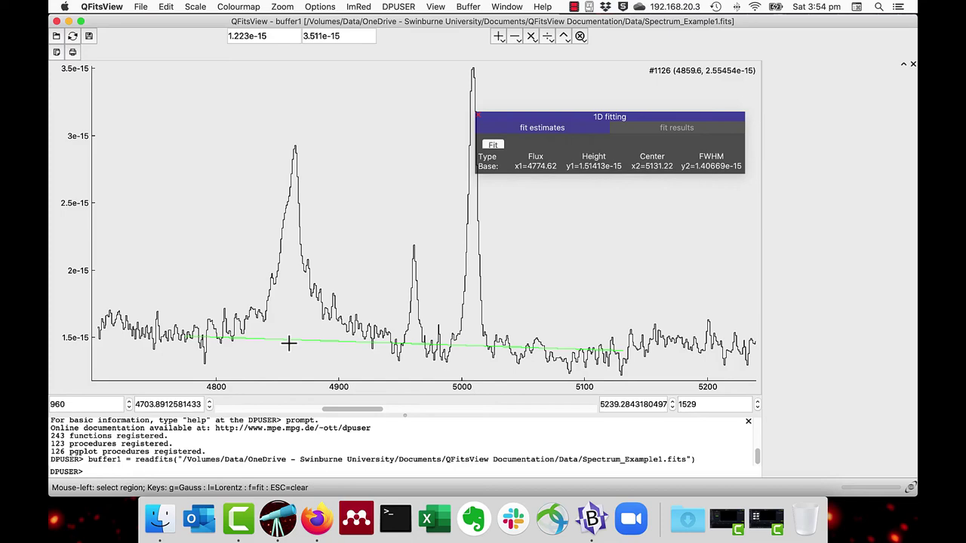
{"action": "key", "text": "l"}
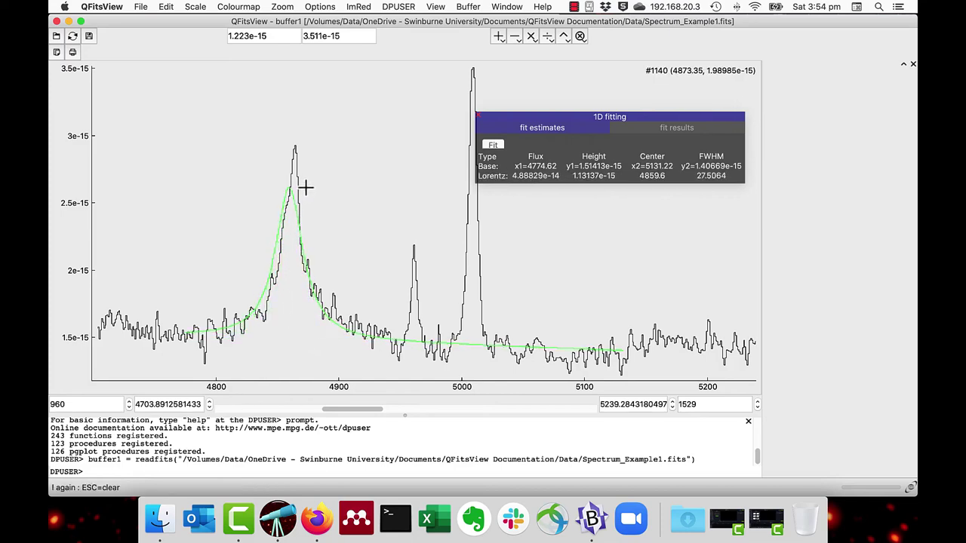
{"action": "key", "text": "l"}
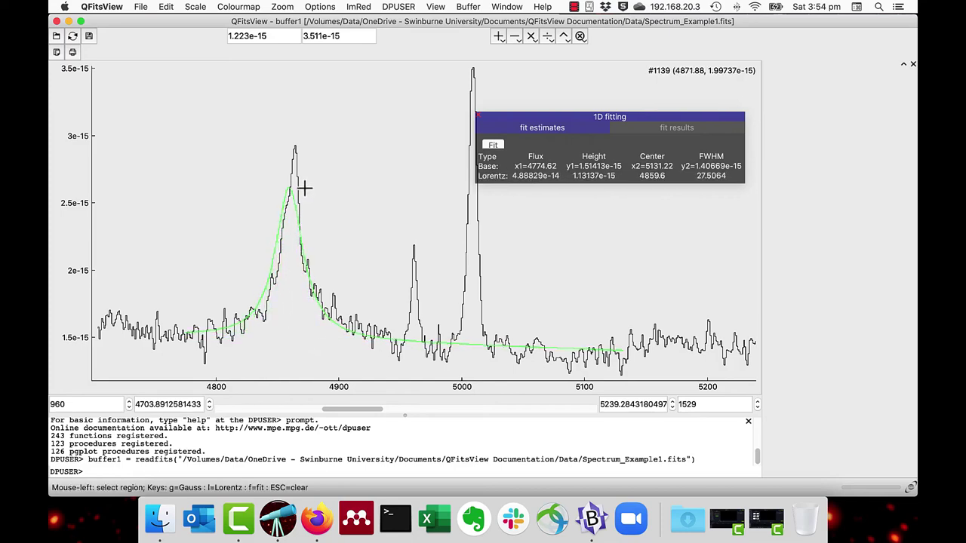
{"action": "key", "text": "g"}
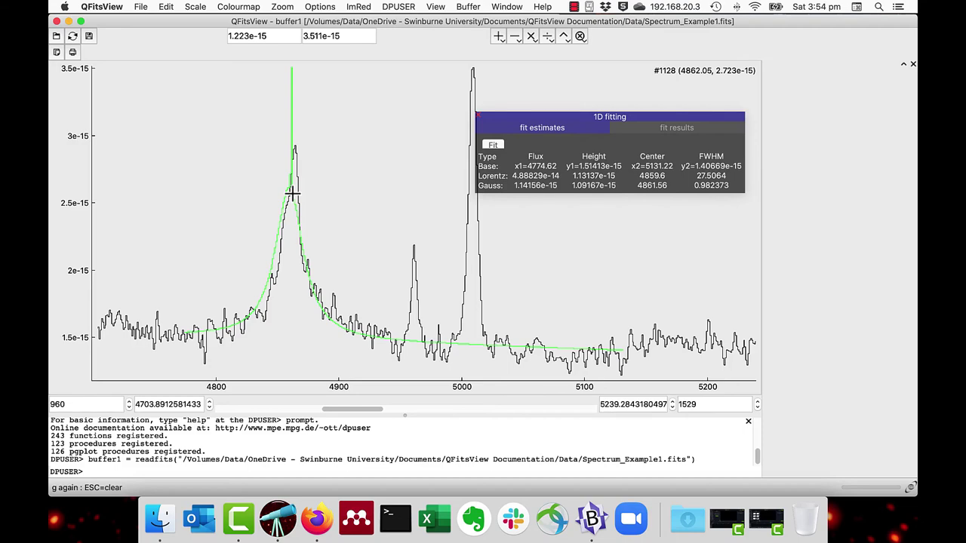
{"action": "key", "text": "g"}
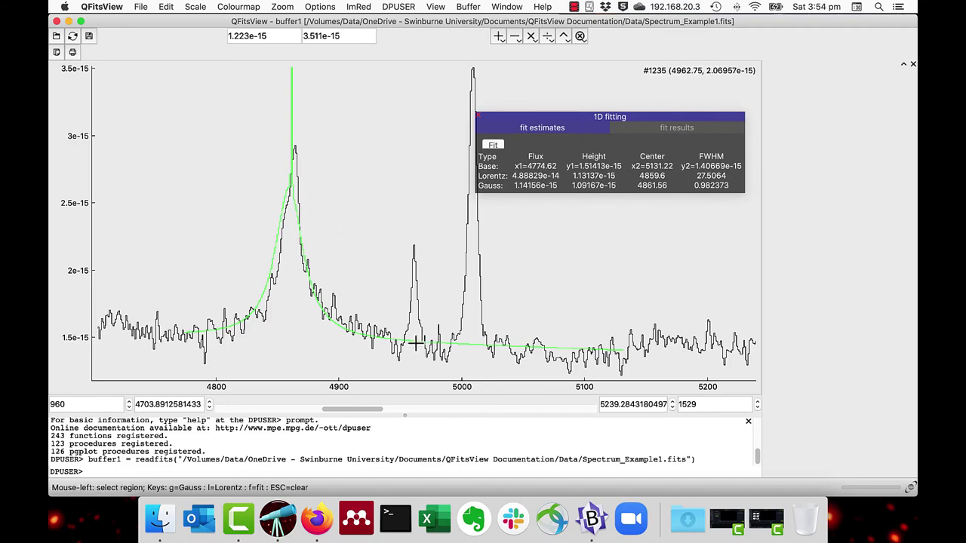
Step: Add Gaussian estimates on the O III lines at 4961.27 and 5008.43
{"action": "key", "text": "g"}
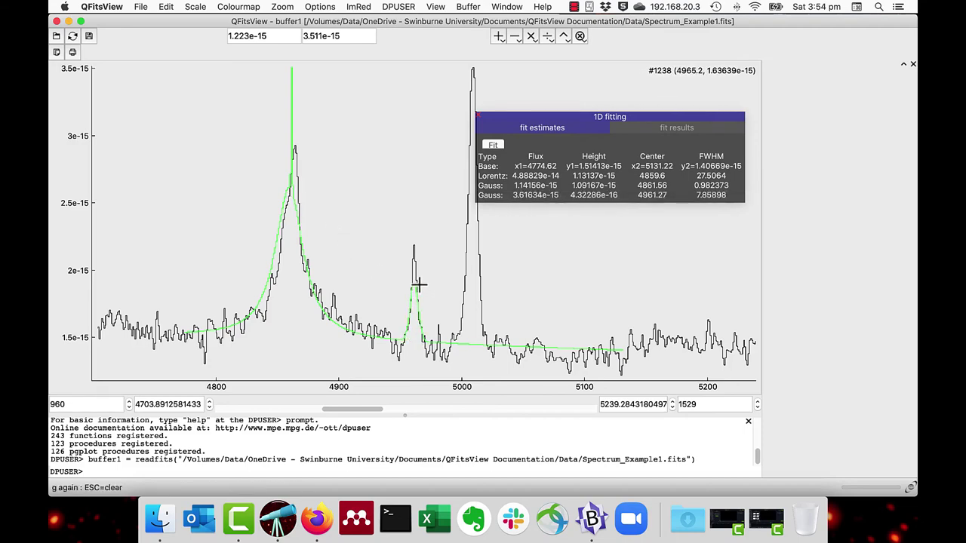
{"action": "key", "text": "g"}
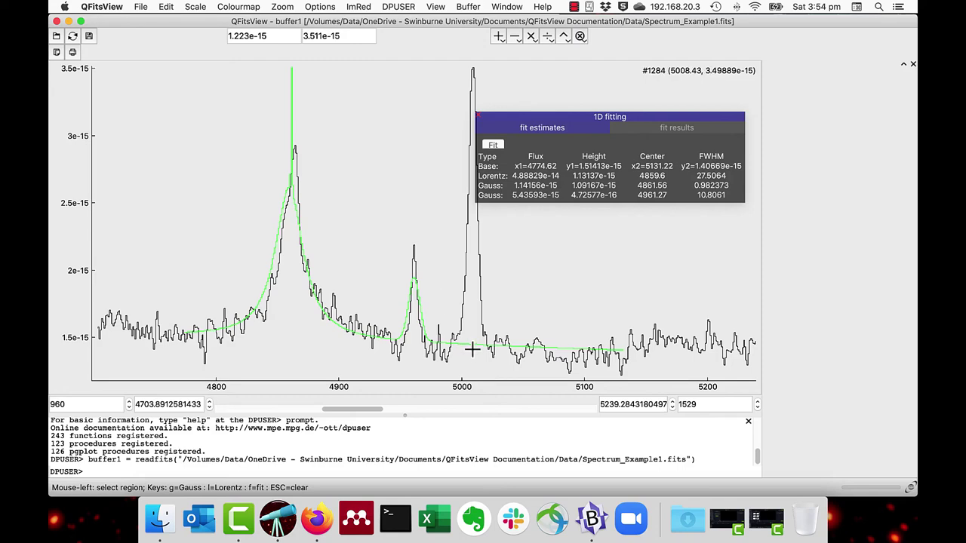
{"action": "key", "text": "g"}
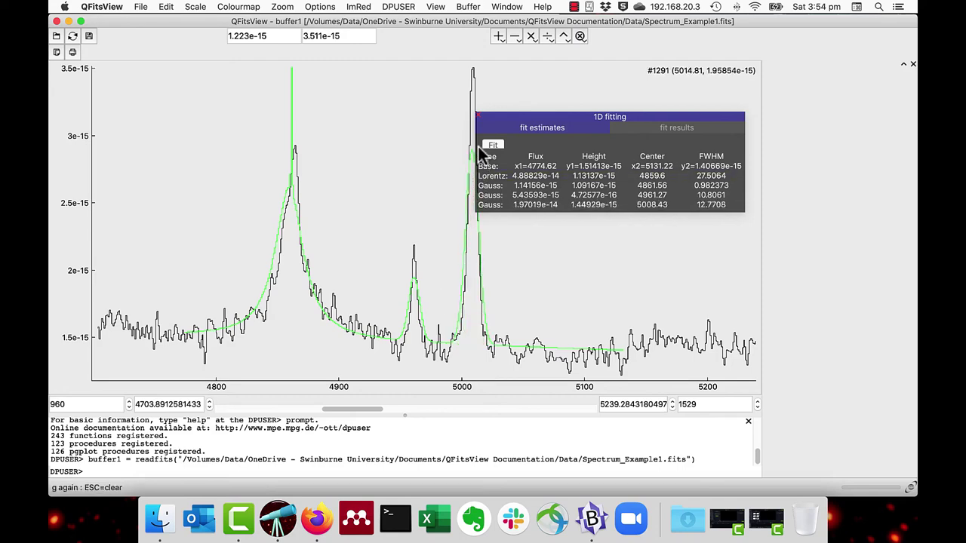
{"action": "key", "text": "g"}
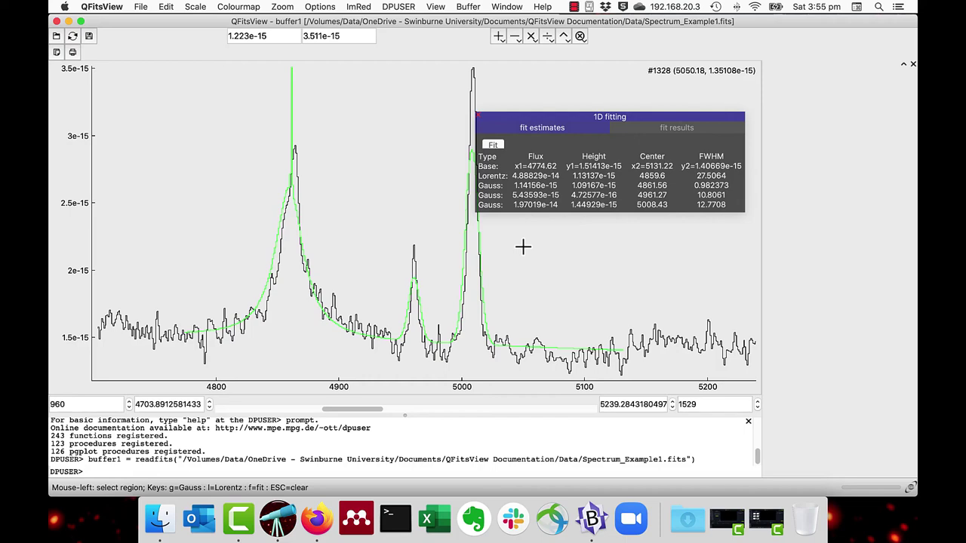
Step: Fit the baseline, Lorentzian and three Gaussians together and copy the results to the clipboard
{"action": "key", "text": "f"}
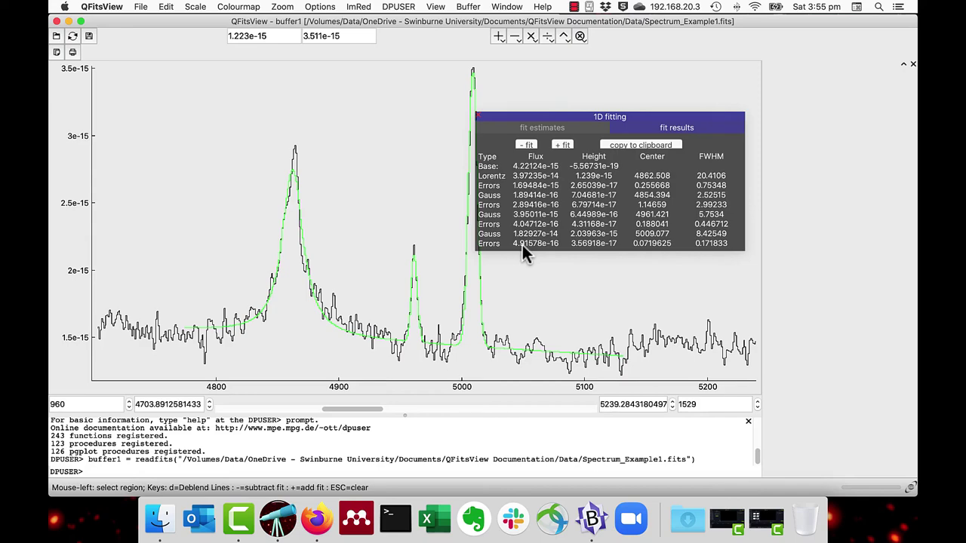
{"action": "left_click", "coordinate": [642, 145]}
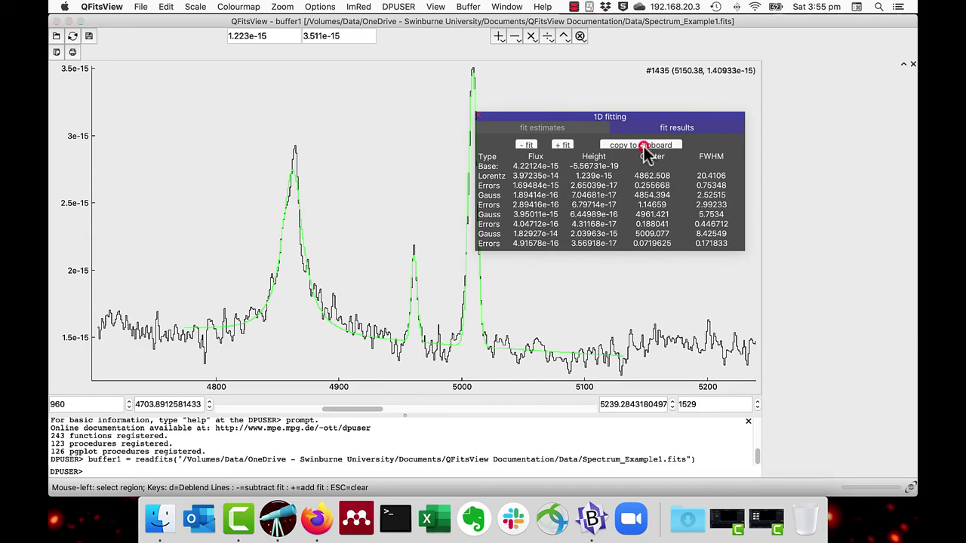
Step: Paste the fit results on a new line below the earlier fits in BBEdit's untitled text 2
{"action": "left_click", "coordinate": [592, 519]}
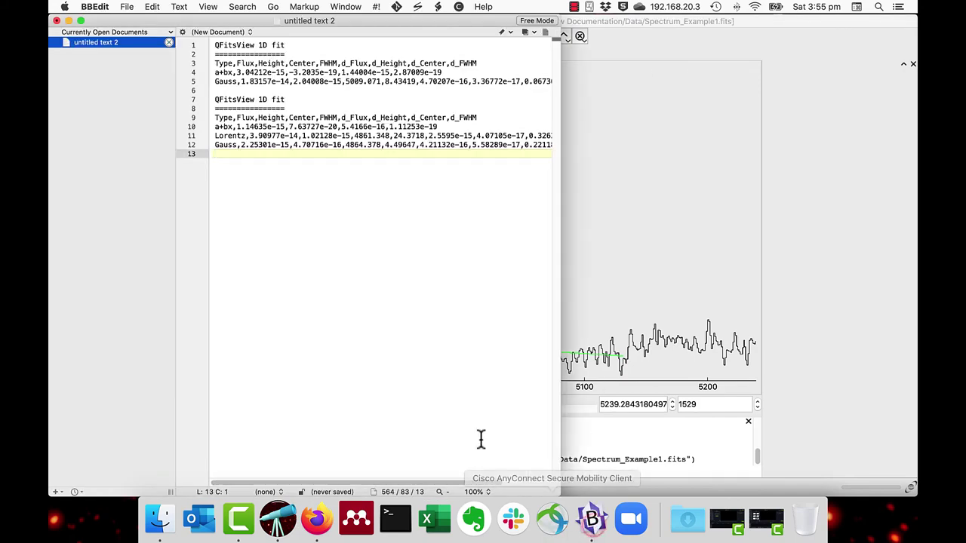
{"action": "key", "text": "Return"}
{"action": "key", "text": "super+v"}
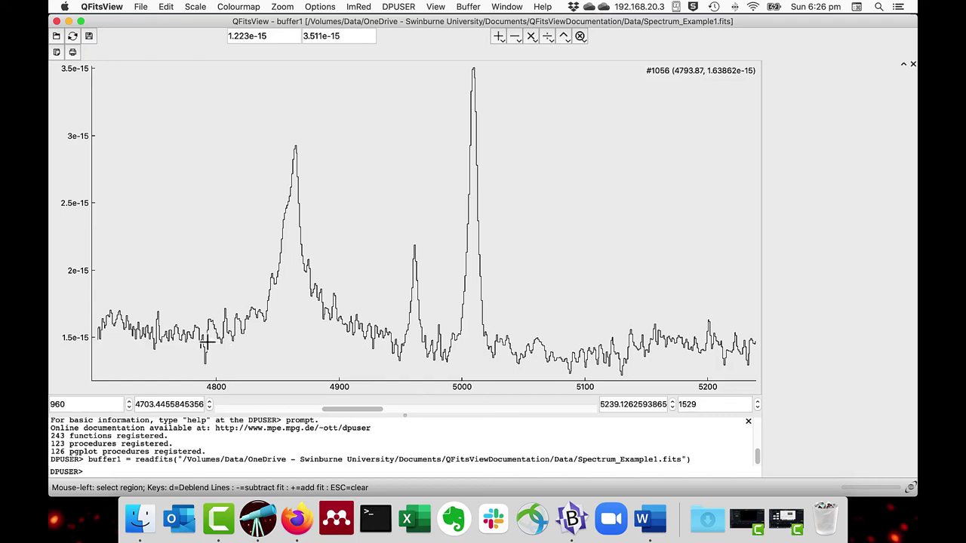
Step: Fit a 4785–5075 baseline plus Lorentzians at 4860.241, 4864.414, 4961.387 and 5061.228
{"action": "left_click_drag", "start_coordinate": [201, 341], "coordinate": [551, 356]}
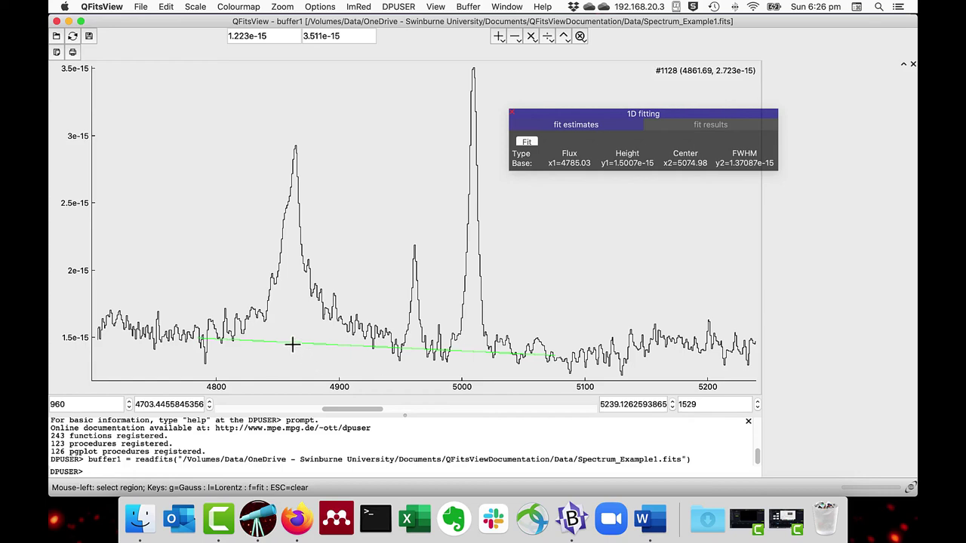
{"action": "key", "text": "l"}
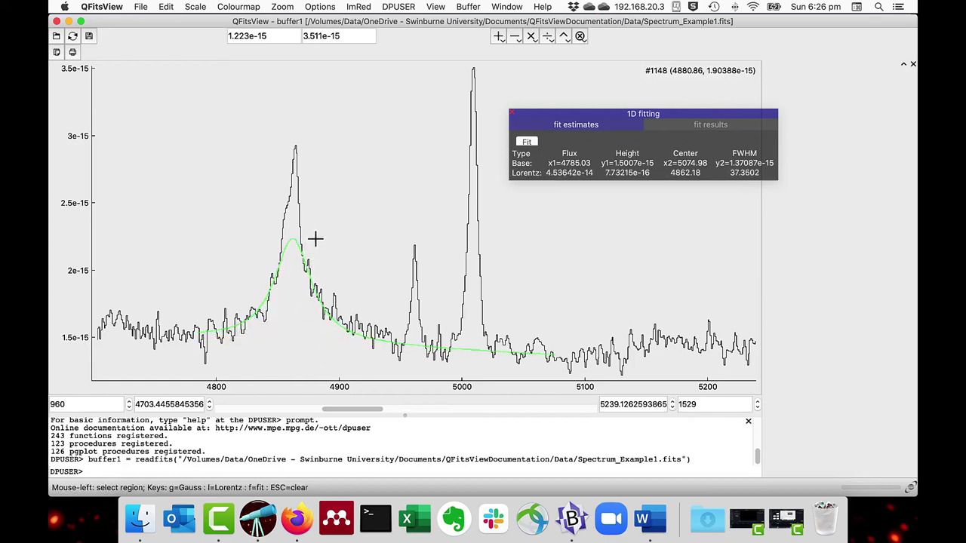
{"action": "key", "text": "l"}
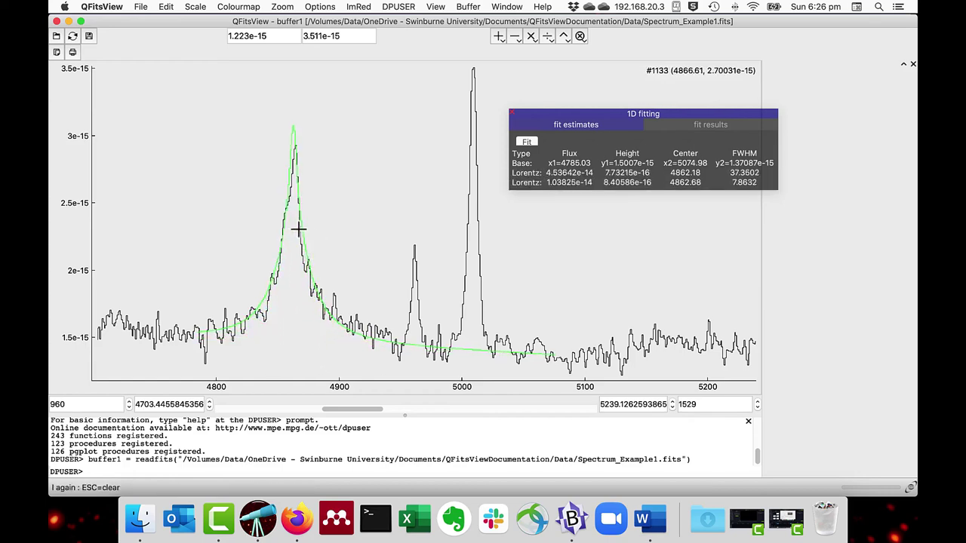
{"action": "key", "text": "l"}
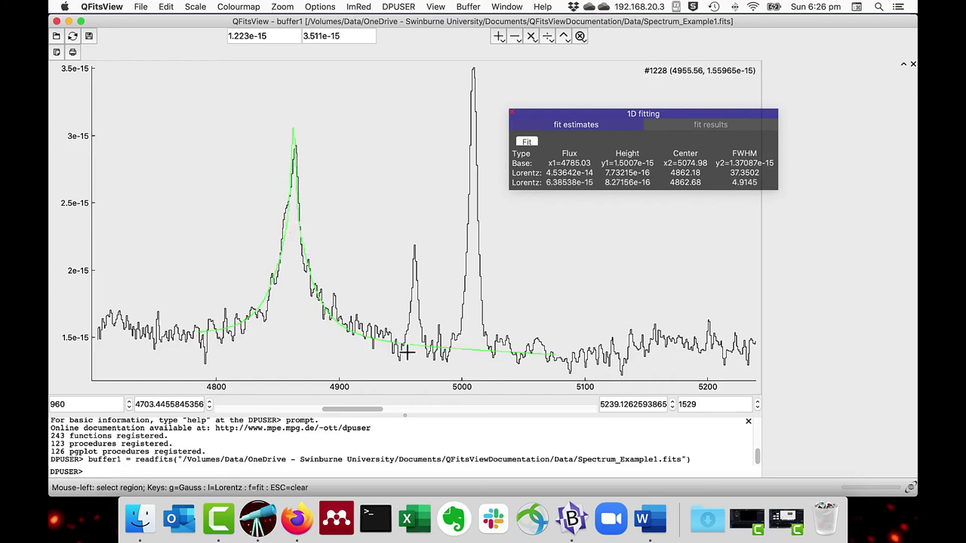
{"action": "key", "text": "l"}
{"action": "key", "text": "l"}
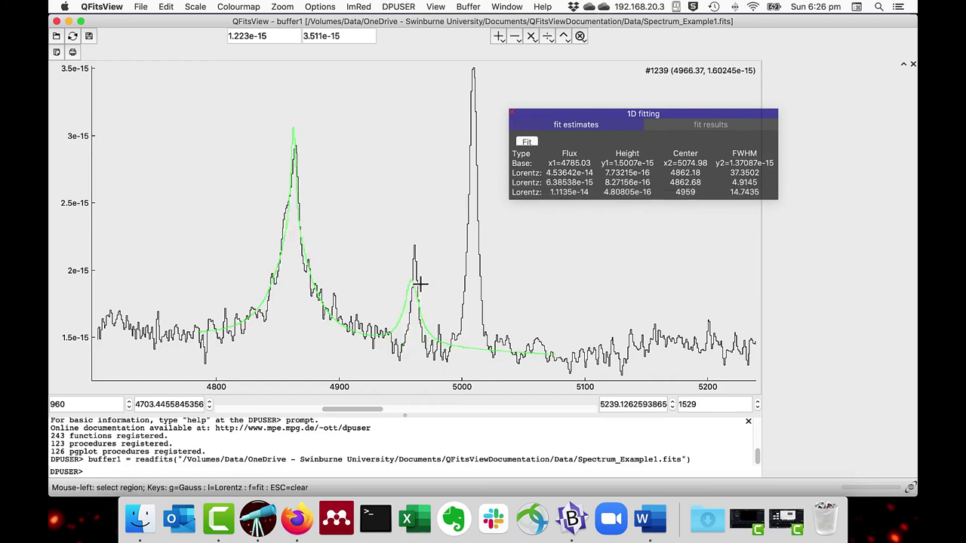
{"action": "key", "text": "l"}
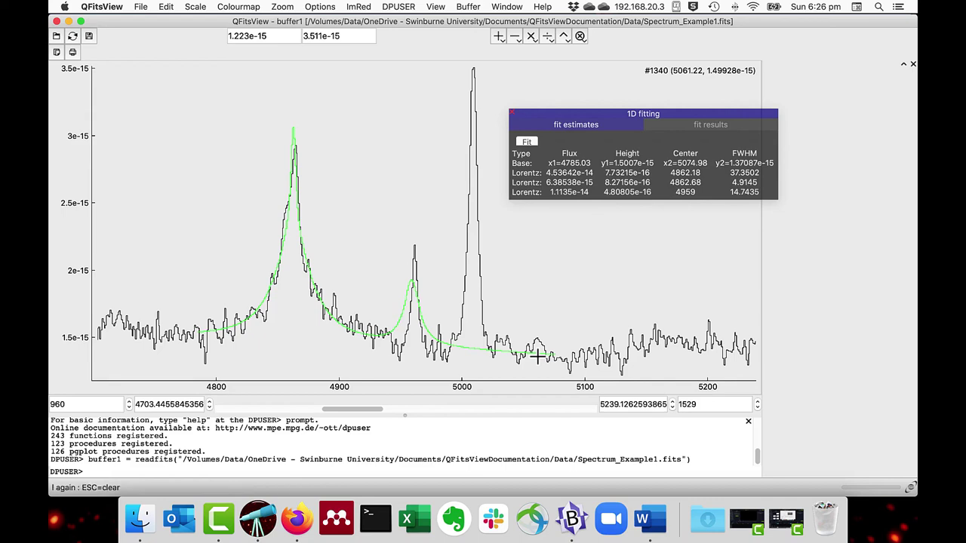
{"action": "key", "text": "l"}
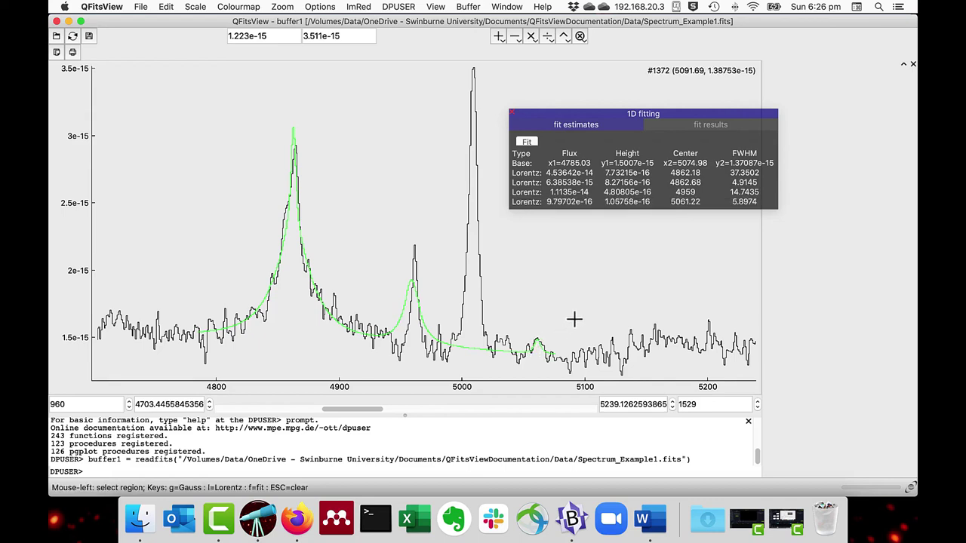
{"action": "key", "text": "f"}
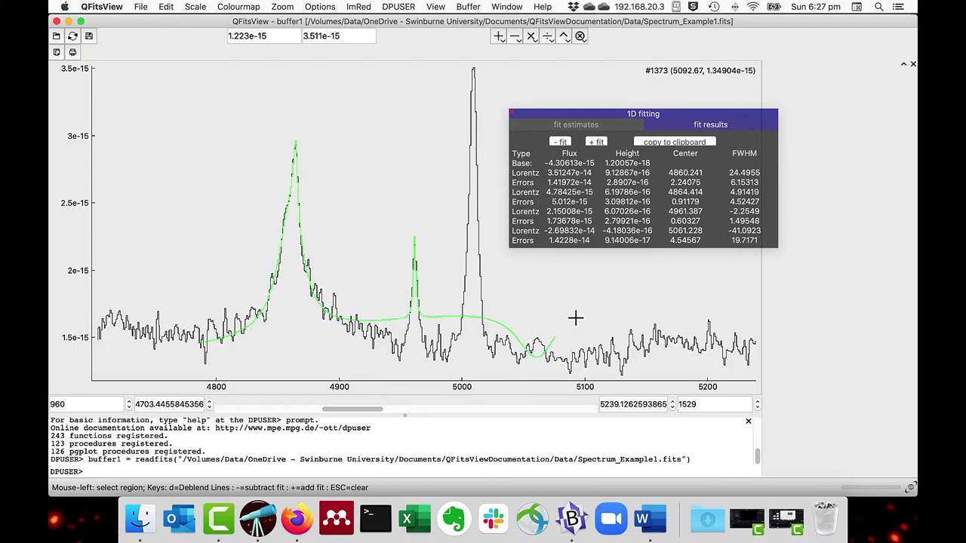
Step: Return to the estimates: 4785.03–5074.98 baseline and Lorentzians at 4862.18, 4862.68, 4959, 5061.22
{"action": "left_click", "coordinate": [584, 126]}
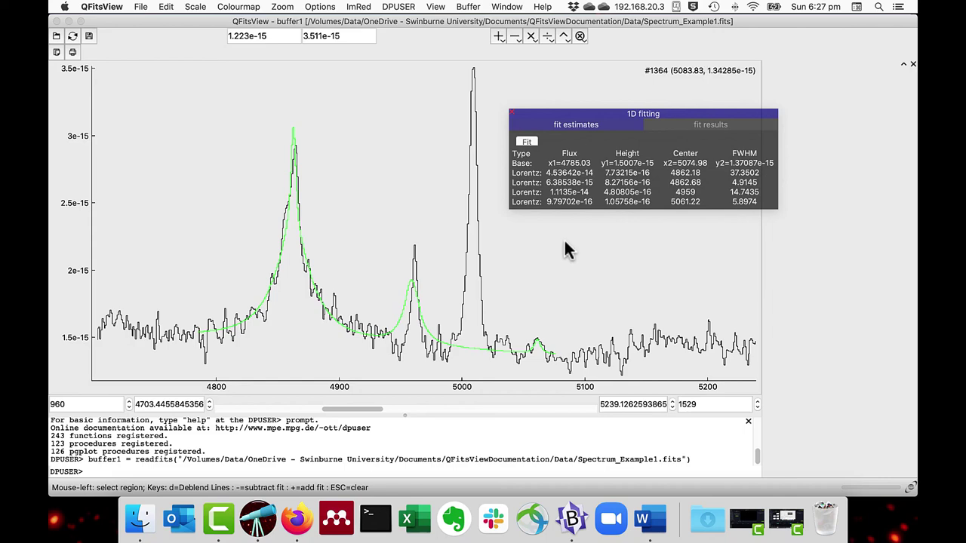
Step: Move the fourth Lorentzian onto the 5007 line: centre 5010.11, height 1.71242e-15, FWHM 6.8803
{"action": "left_click", "coordinate": [562, 206]}
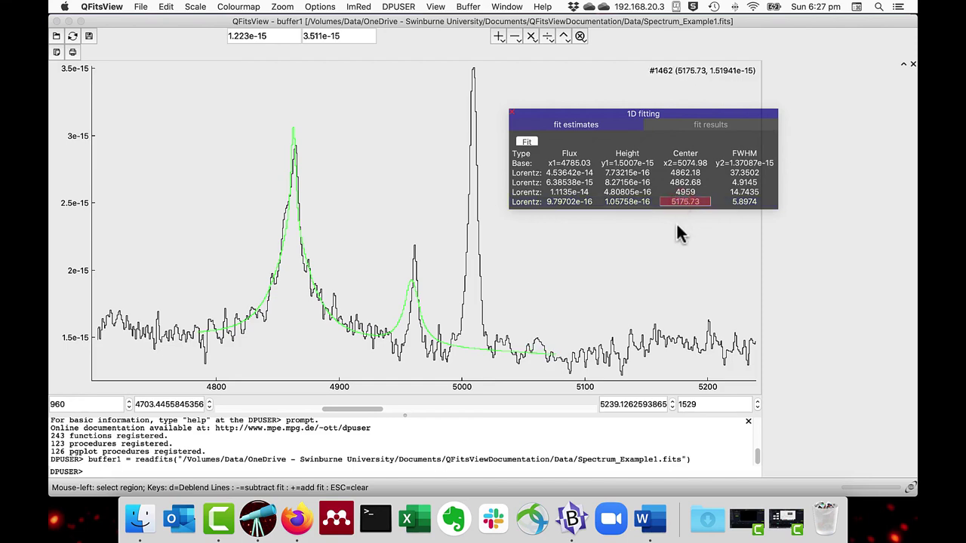
{"action": "left_click", "coordinate": [570, 312]}
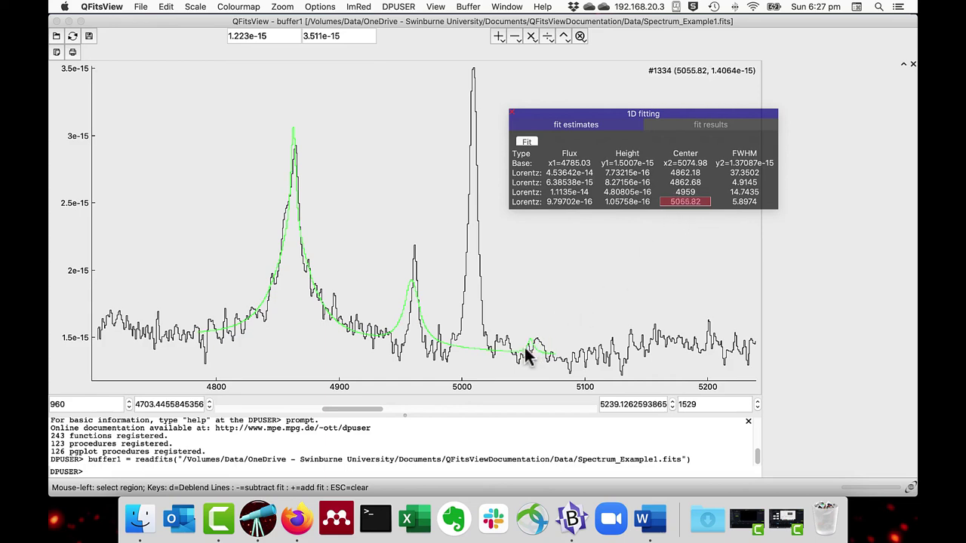
{"action": "left_click", "coordinate": [475, 347]}
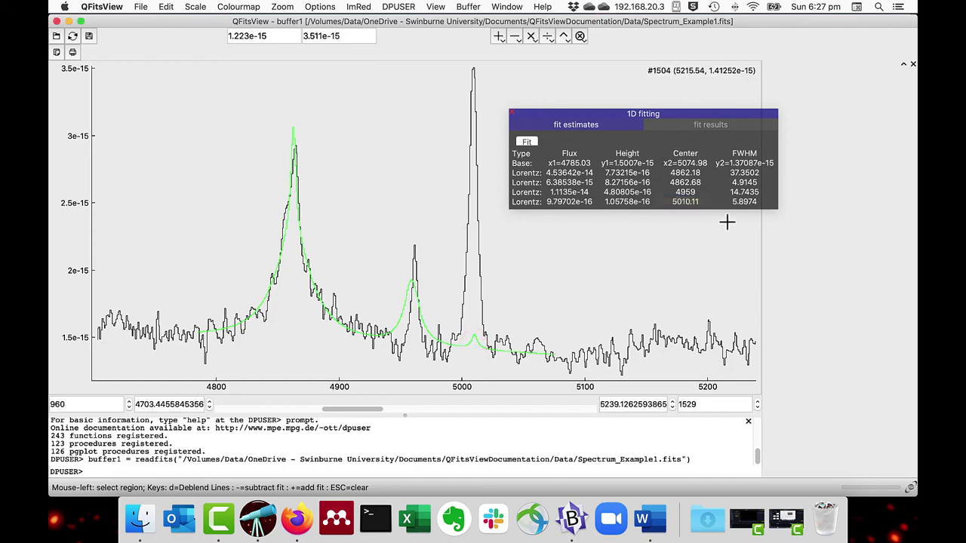
{"action": "left_click", "coordinate": [635, 204]}
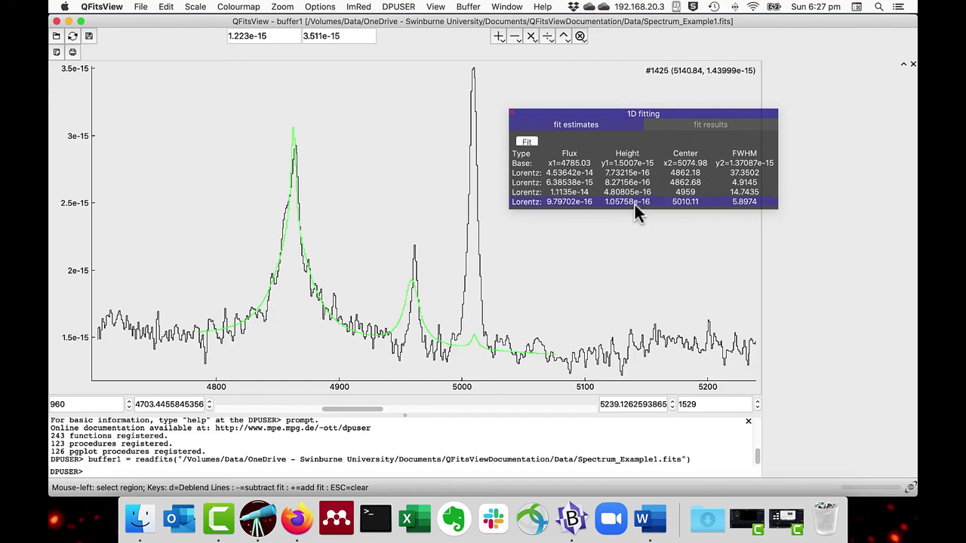
{"action": "left_click", "coordinate": [634, 205]}
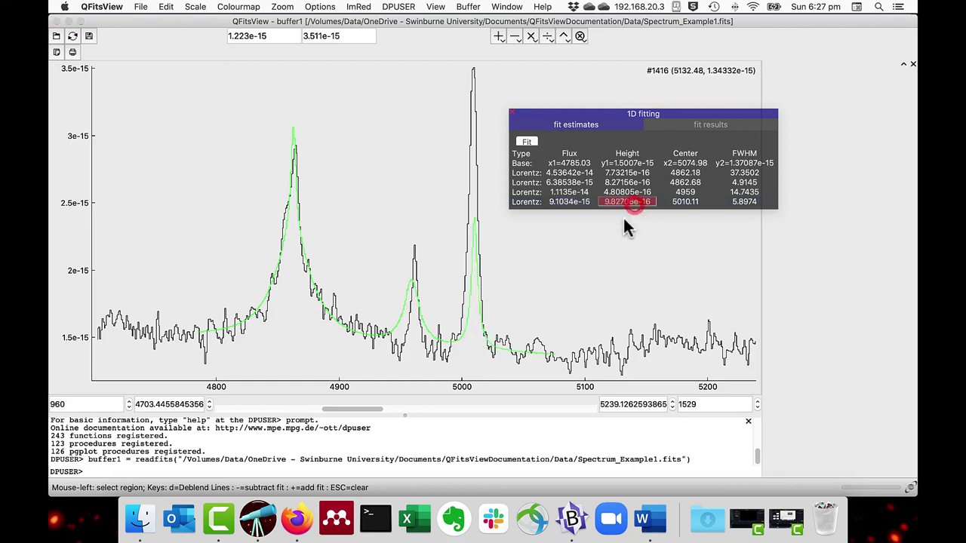
{"action": "left_click", "coordinate": [496, 119]}
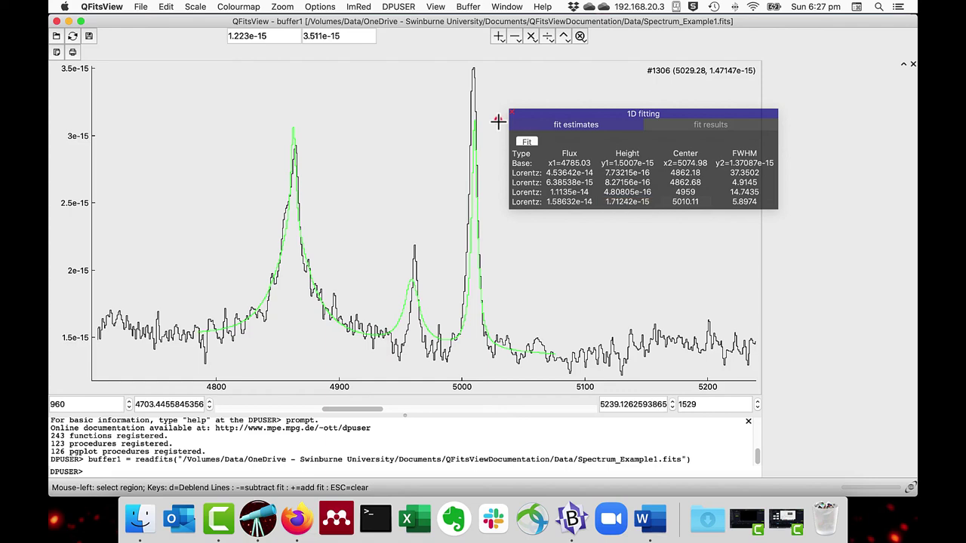
{"action": "left_click", "coordinate": [747, 203]}
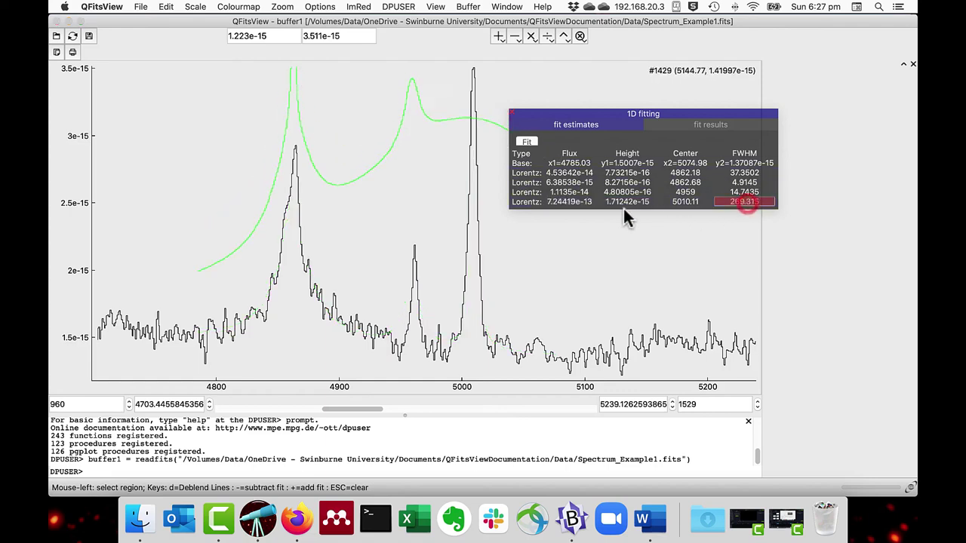
{"action": "left_click", "coordinate": [477, 181]}
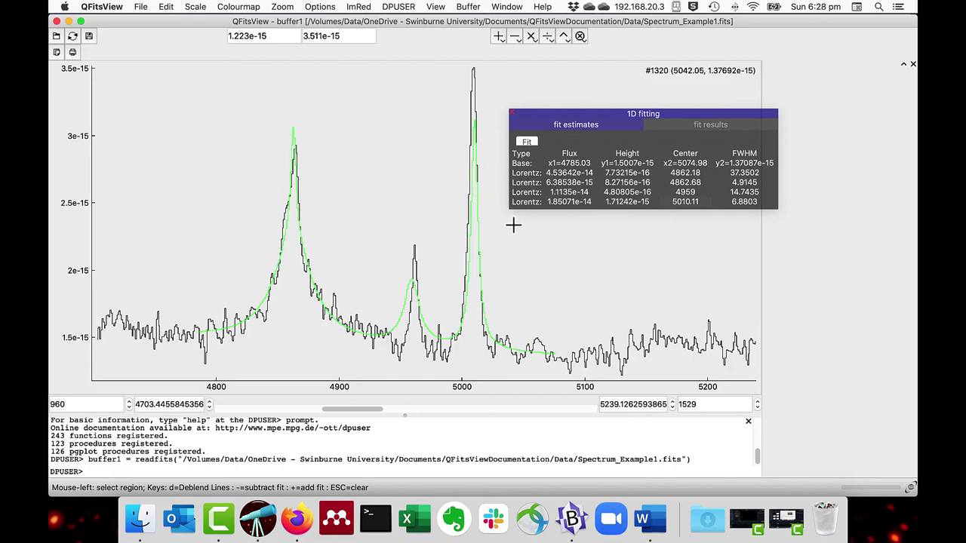
Step: Refit with the revised estimates, giving the 5007 component centre 5009.119 and FWHM 7.01614
{"action": "key", "text": "Return"}
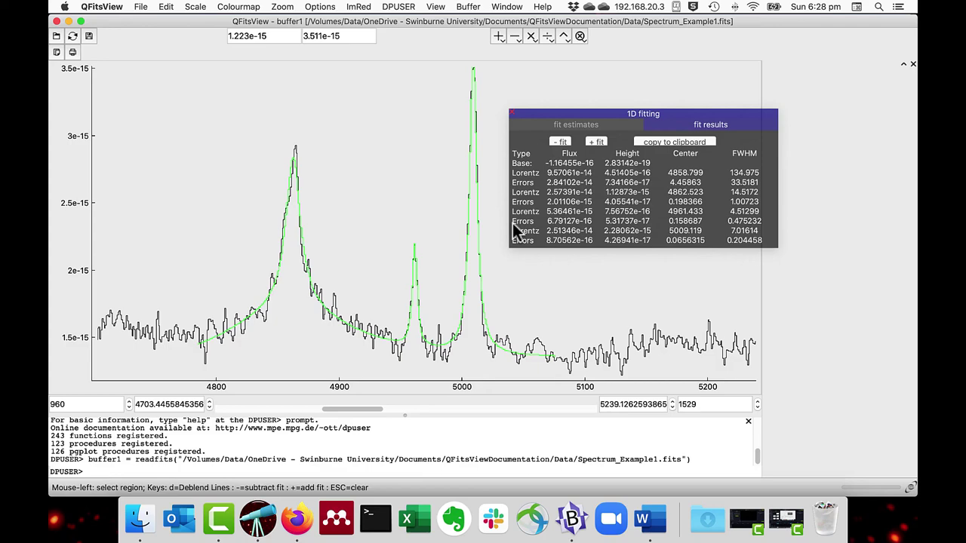